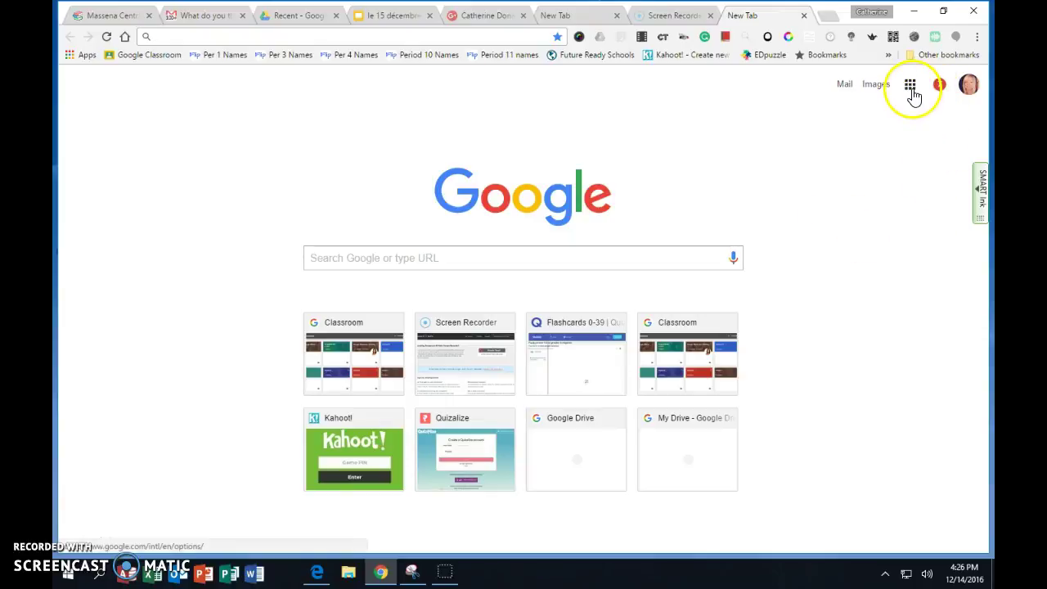
- Launch Google Forms from Chrome's Google apps menu
{"action": "left_click", "coordinate": [912, 90]}
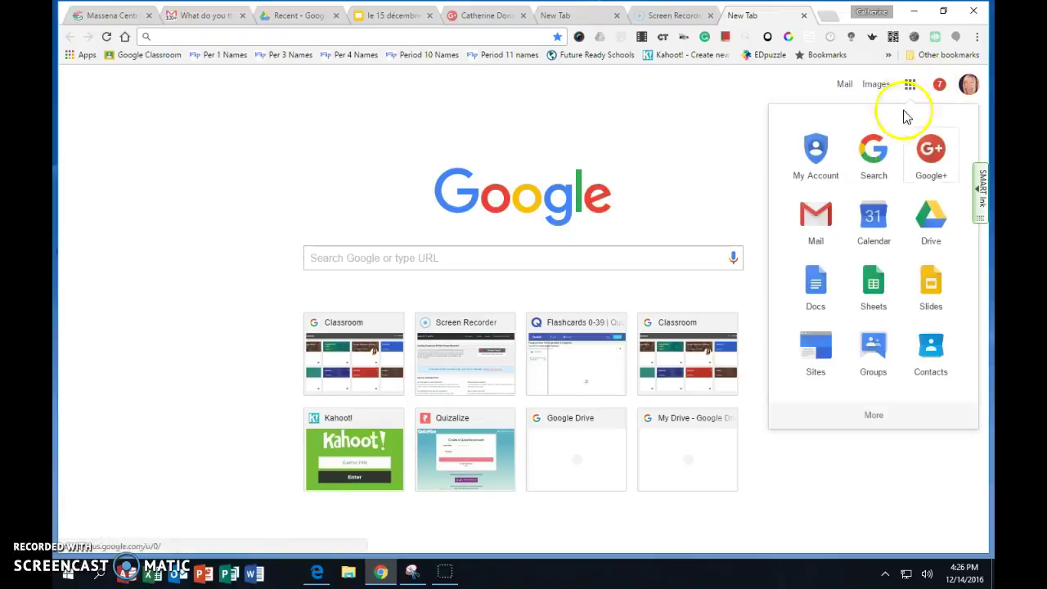
{"action": "left_click", "coordinate": [874, 415]}
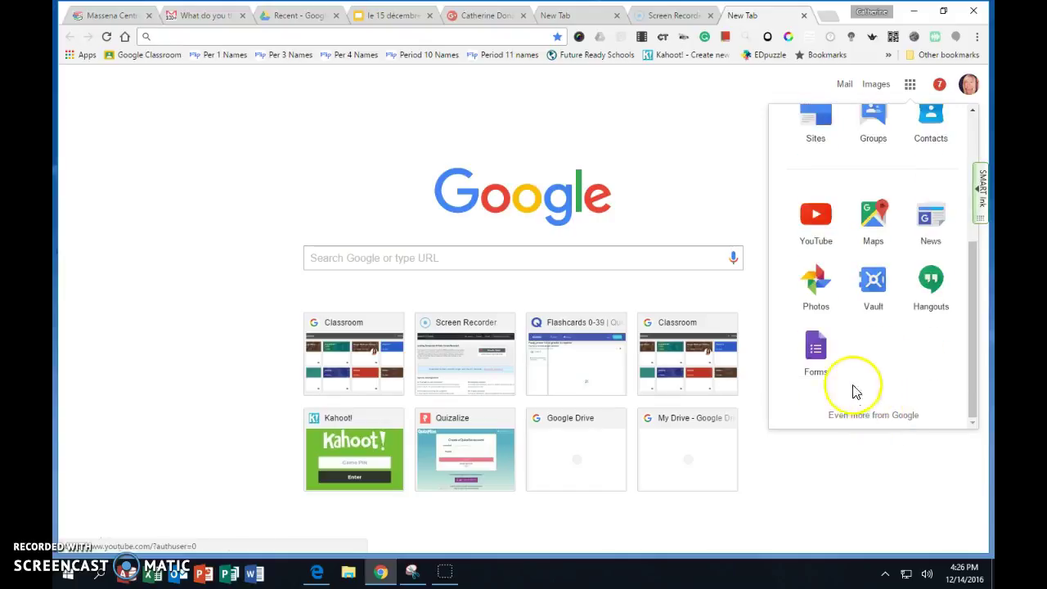
{"action": "left_click", "coordinate": [828, 378]}
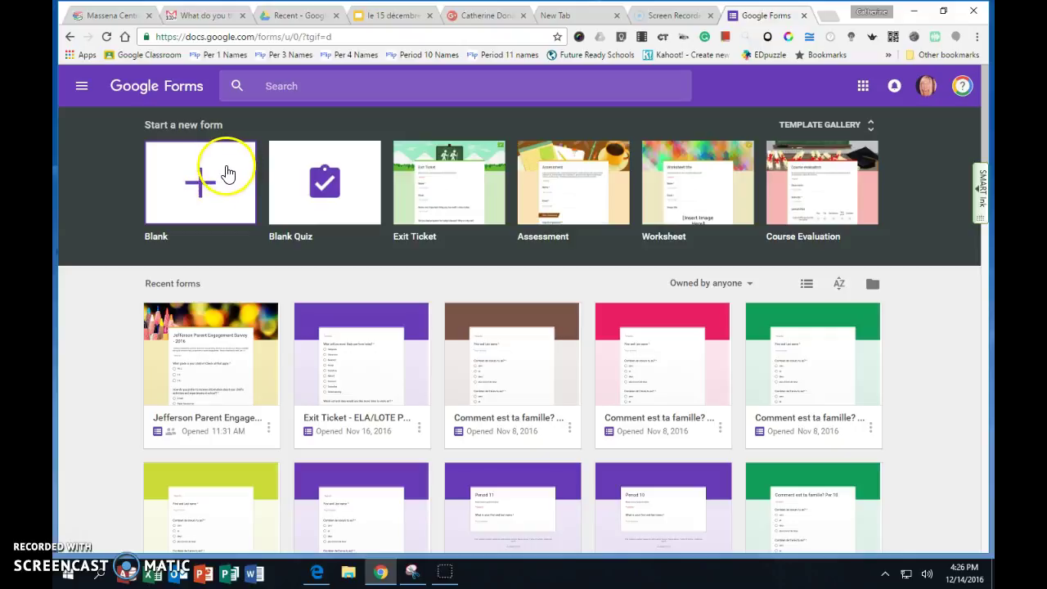
- Start a blank form and title it 'Voting for ELA projects'
{"action": "left_click", "coordinate": [227, 174]}
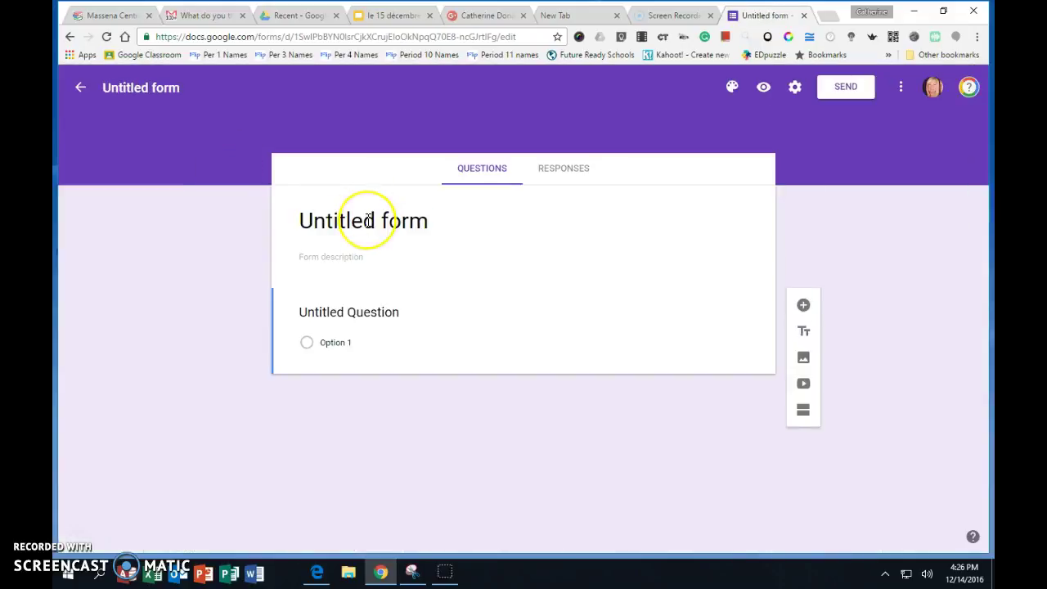
{"action": "left_click", "coordinate": [147, 85]}
{"action": "type", "text": "V"}
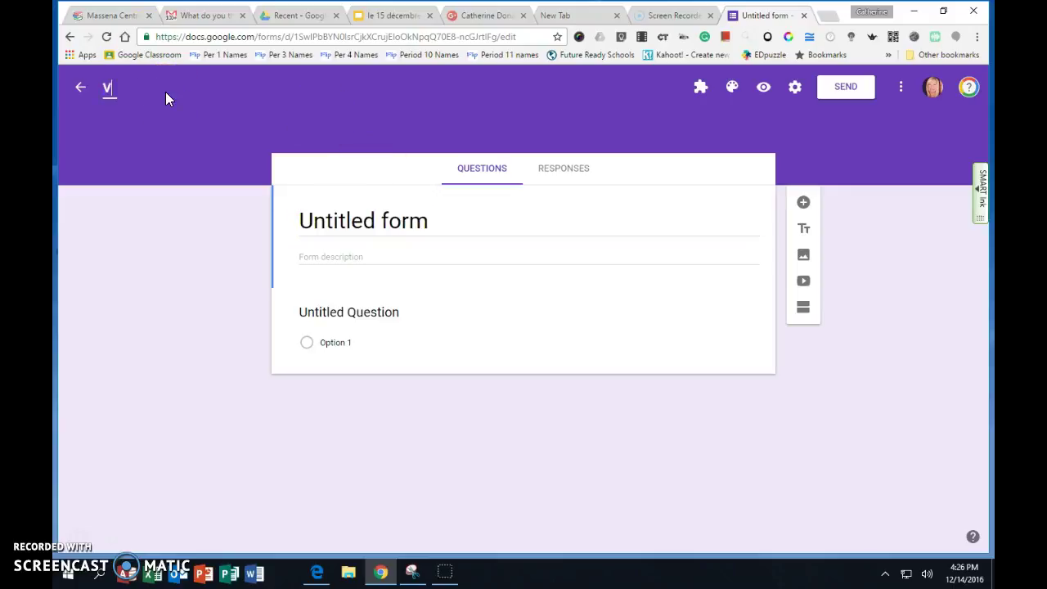
{"action": "type", "text": "oting for ELA projects"}
{"action": "left_click", "coordinate": [300, 219]}
{"action": "left_click", "coordinate": [326, 229]}
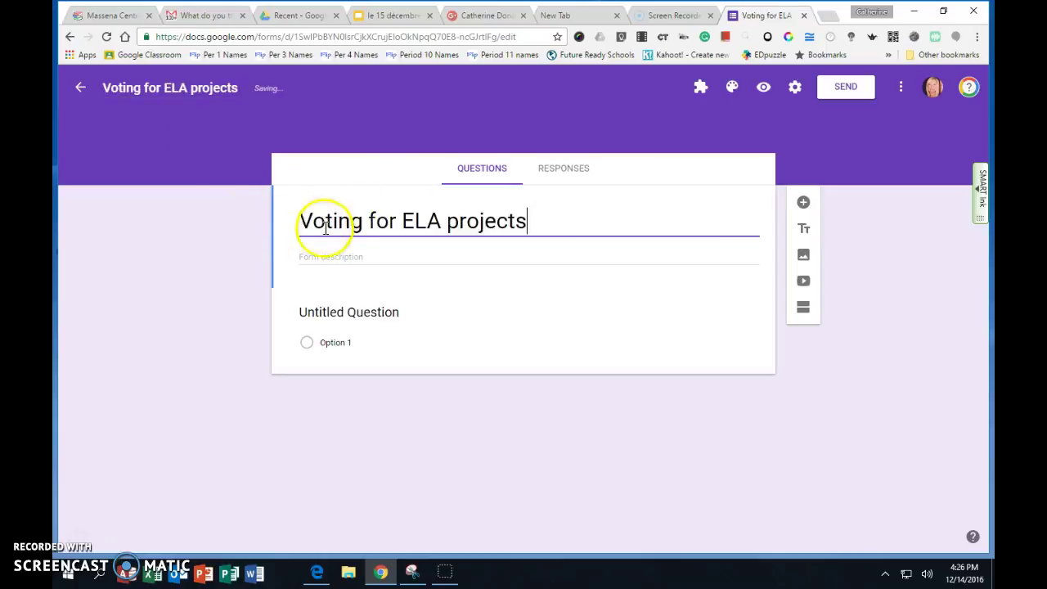
- Add the description 'Please vote thoughtfully for each category.'
{"action": "left_click", "coordinate": [363, 257]}
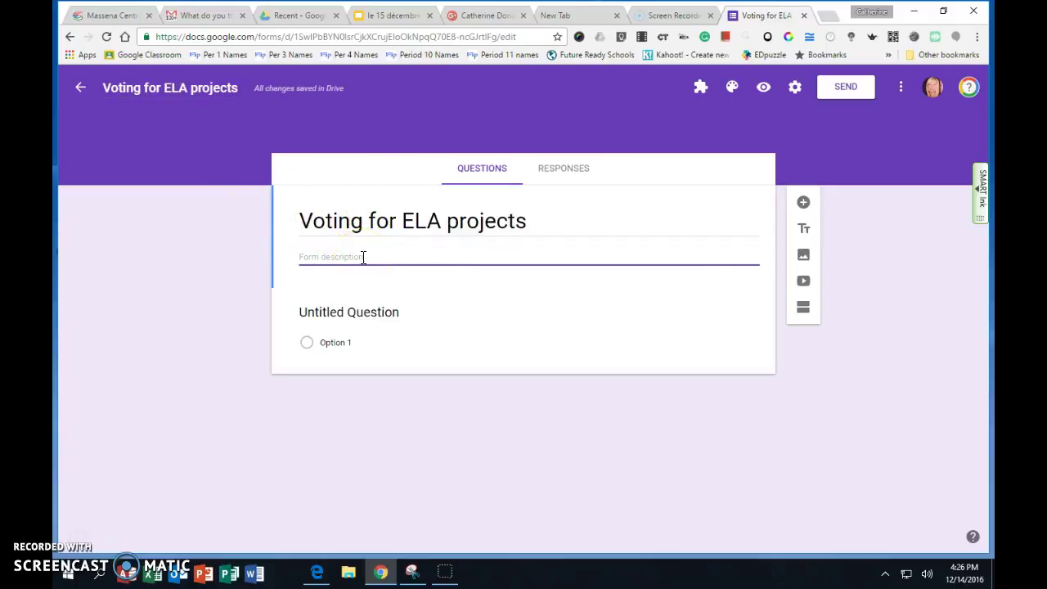
{"action": "type", "text": "Please vote thought"}
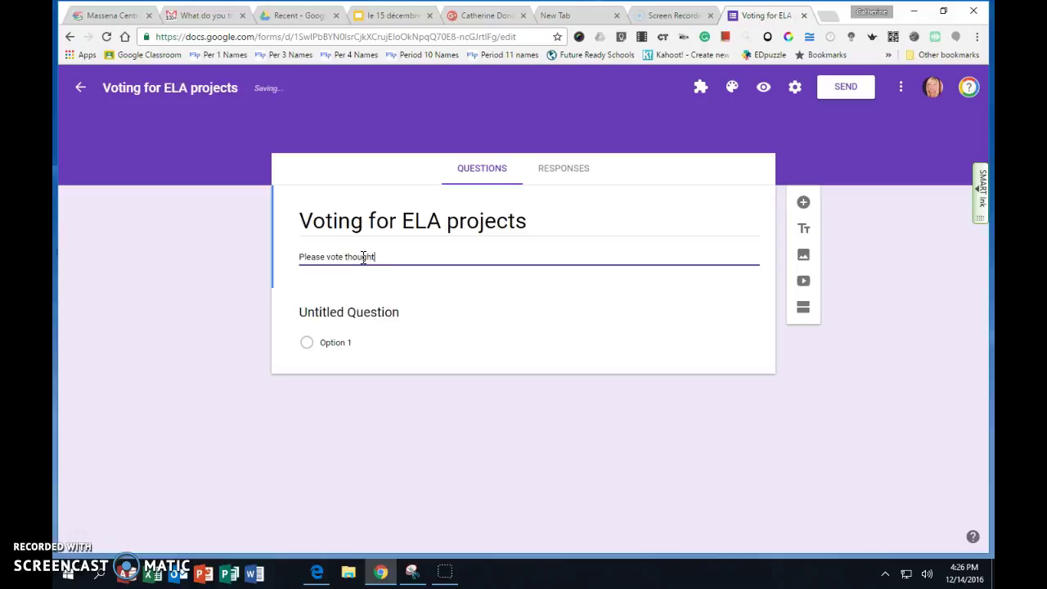
{"action": "type", "text": "fully f"}
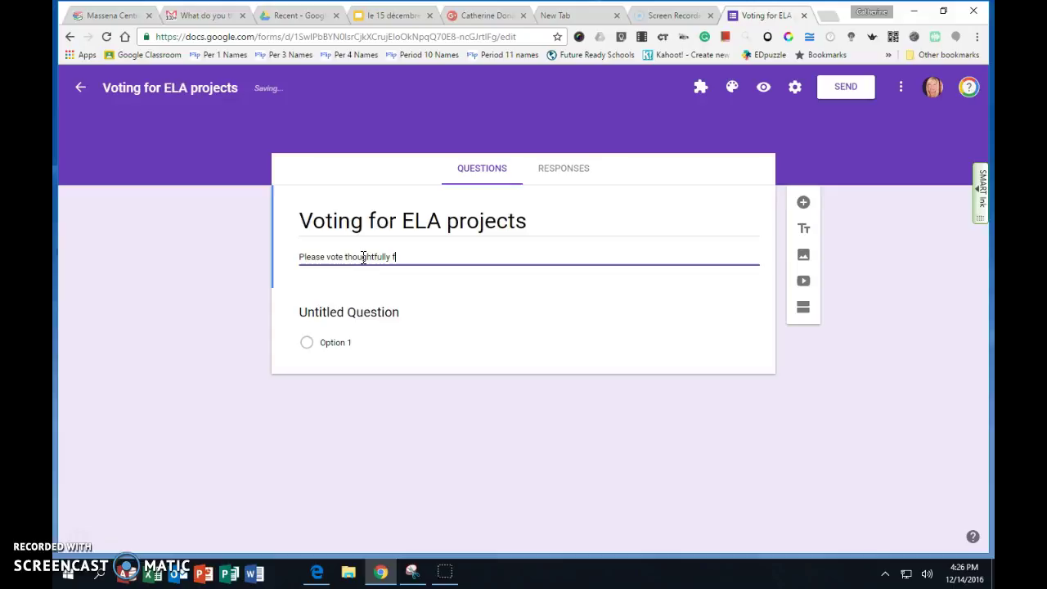
{"action": "type", "text": "or each category."}
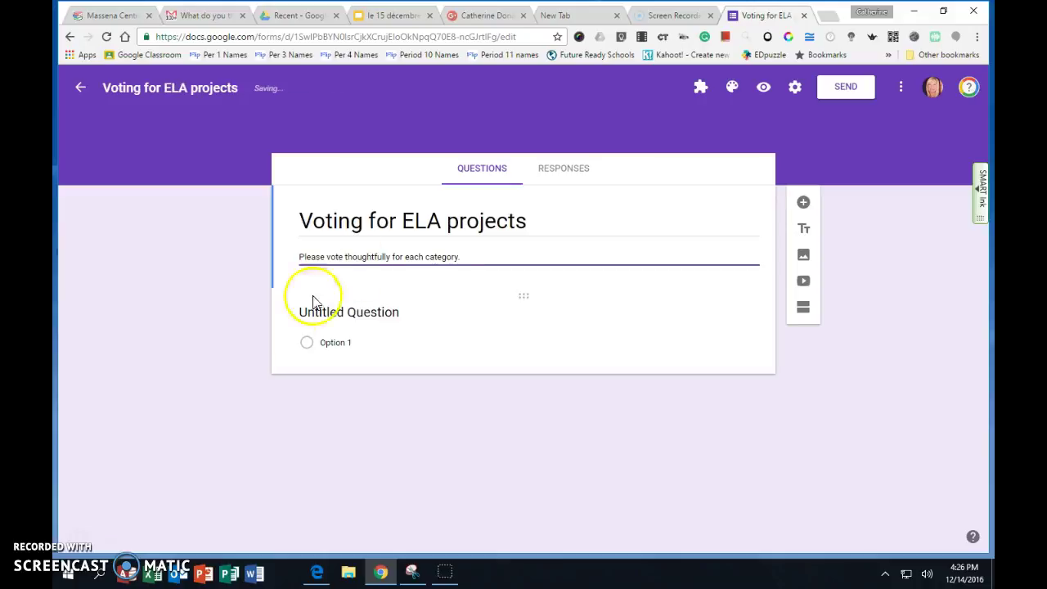
- Title the first question 'Most Creative' and enter three student names as answer choices
{"action": "left_click", "coordinate": [317, 312]}
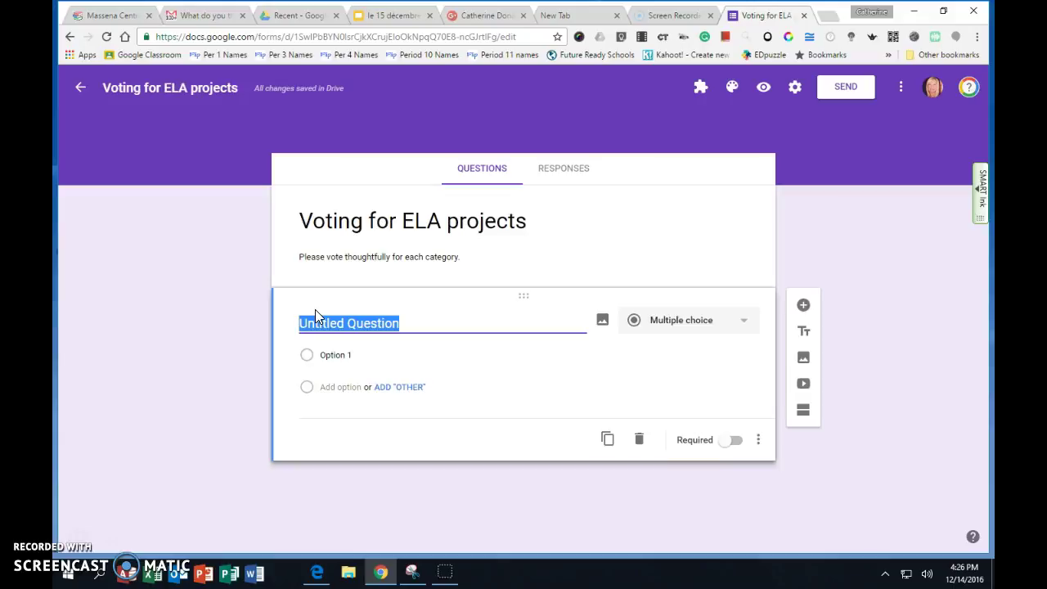
{"action": "type", "text": "Most"}
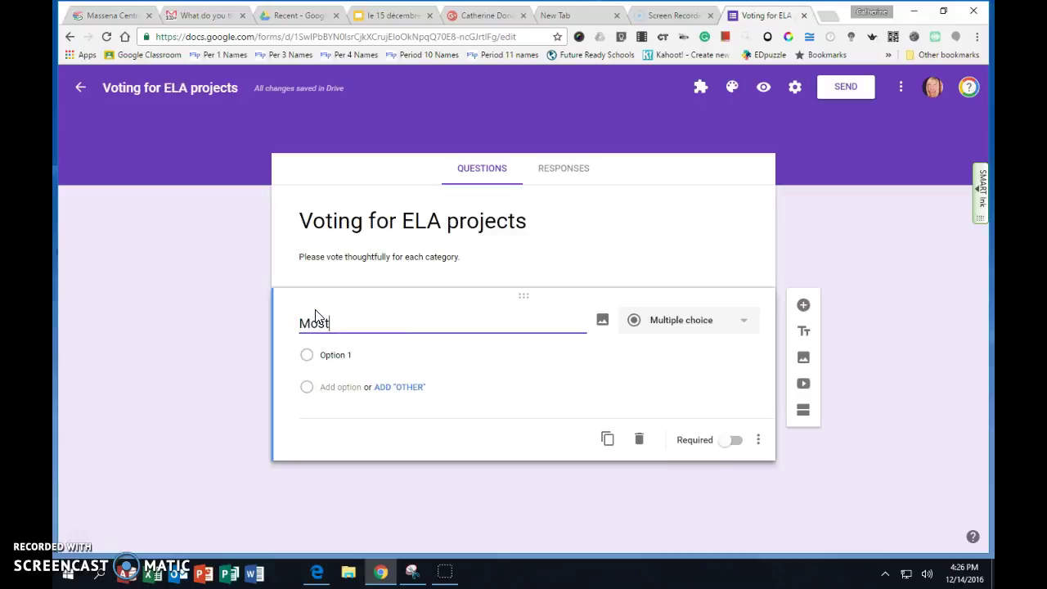
{"action": "type", "text": " Creat"}
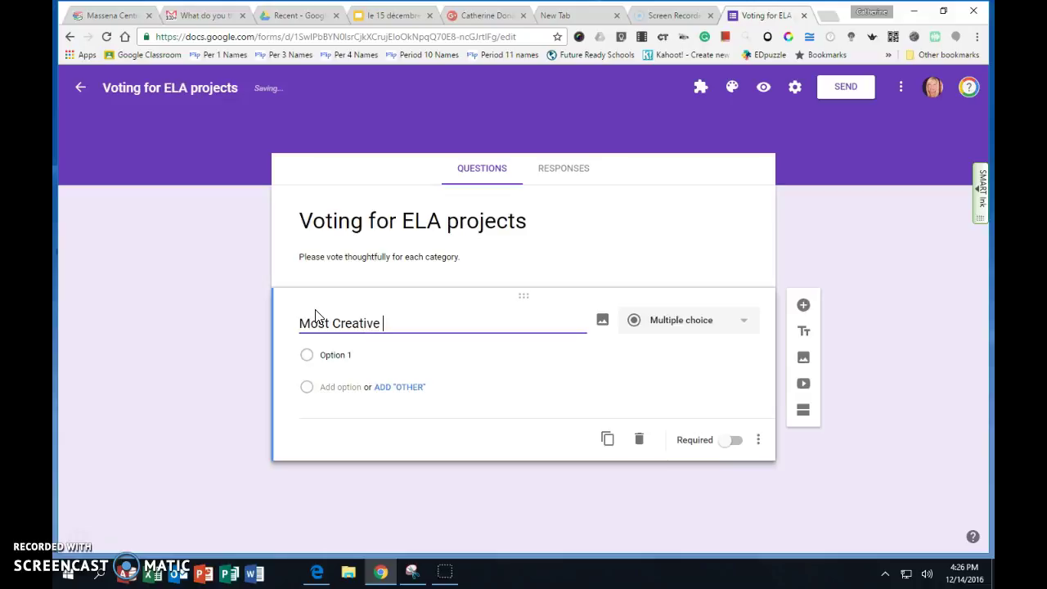
{"action": "type", "text": "ive"}
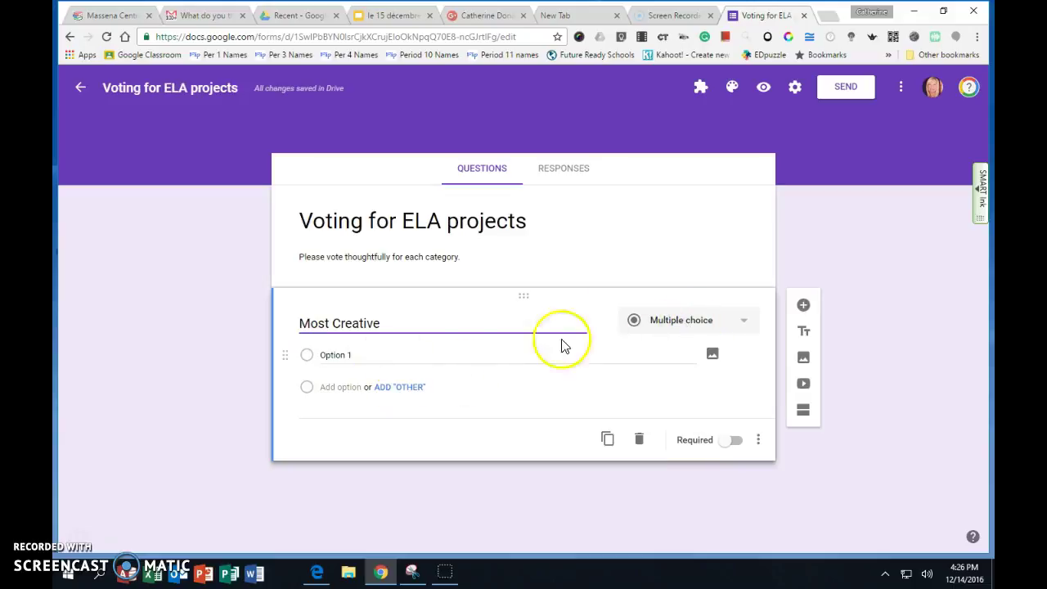
{"action": "left_click", "coordinate": [379, 358]}
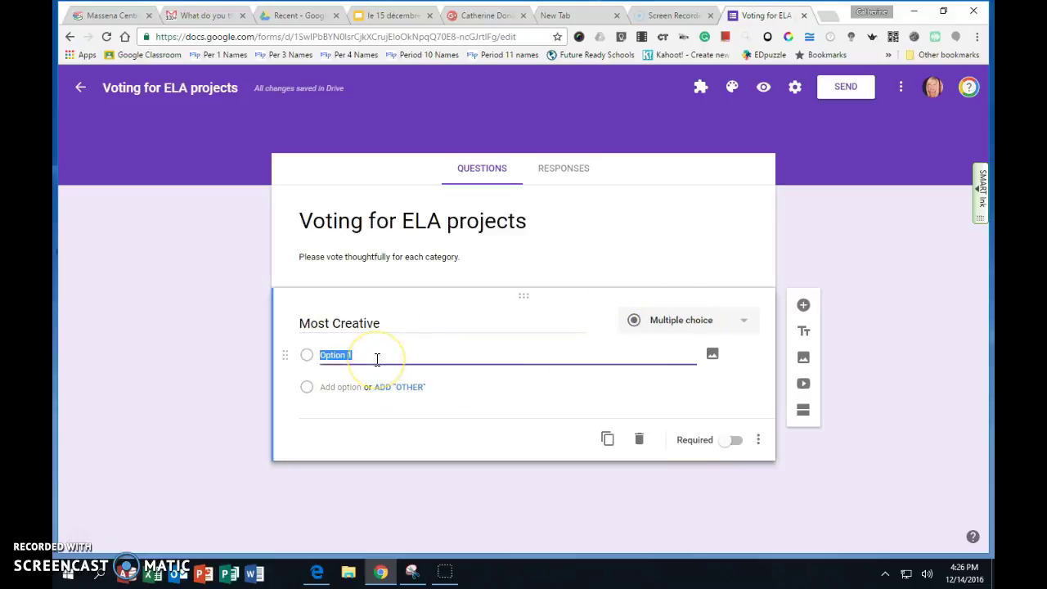
{"action": "type", "text": "Abbey"}
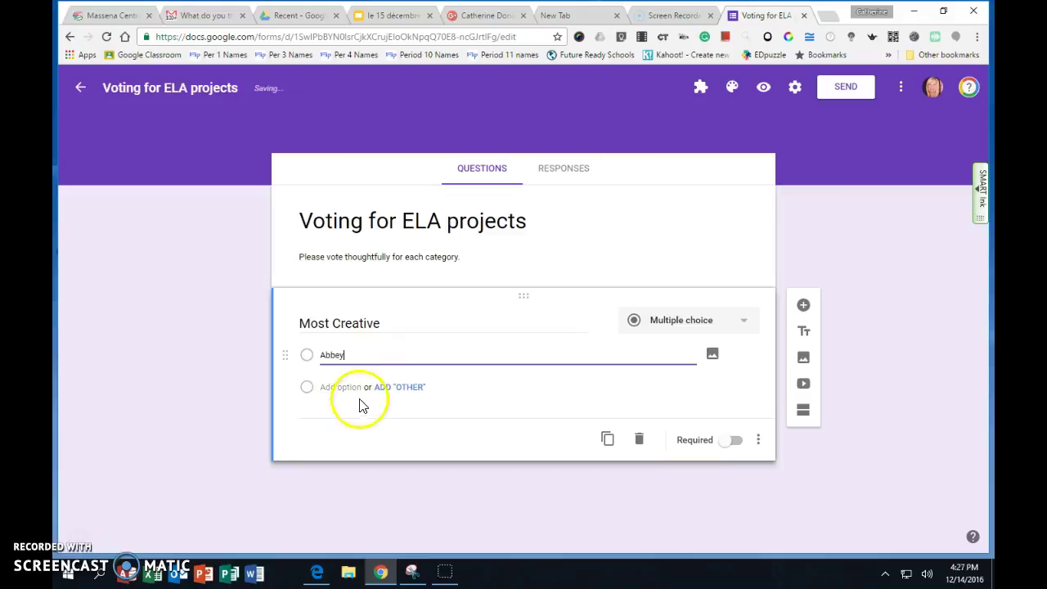
{"action": "left_click", "coordinate": [351, 387]}
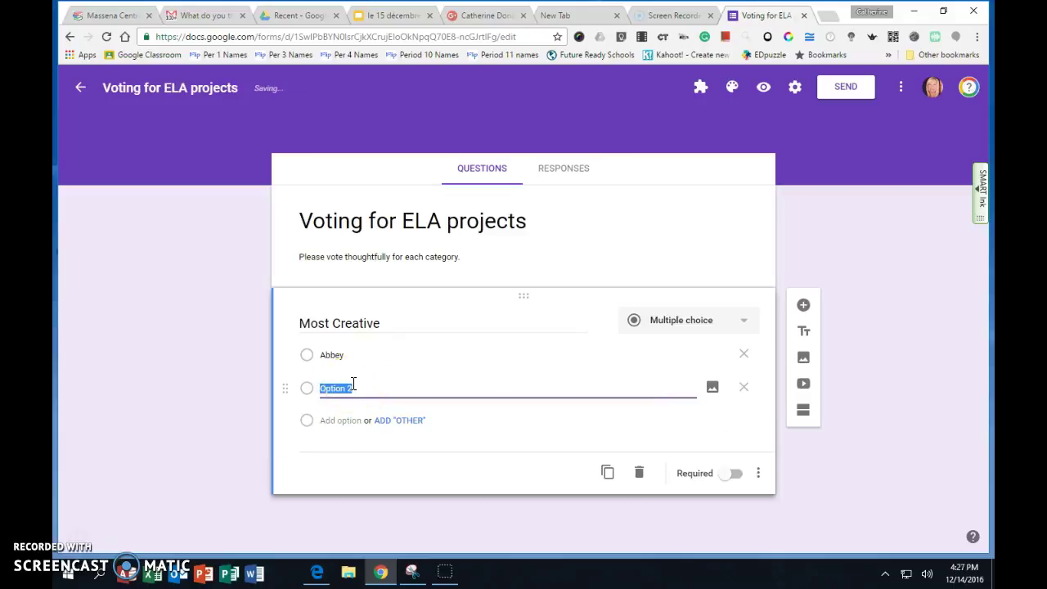
{"action": "type", "text": "Thomas"}
{"action": "left_click", "coordinate": [337, 420]}
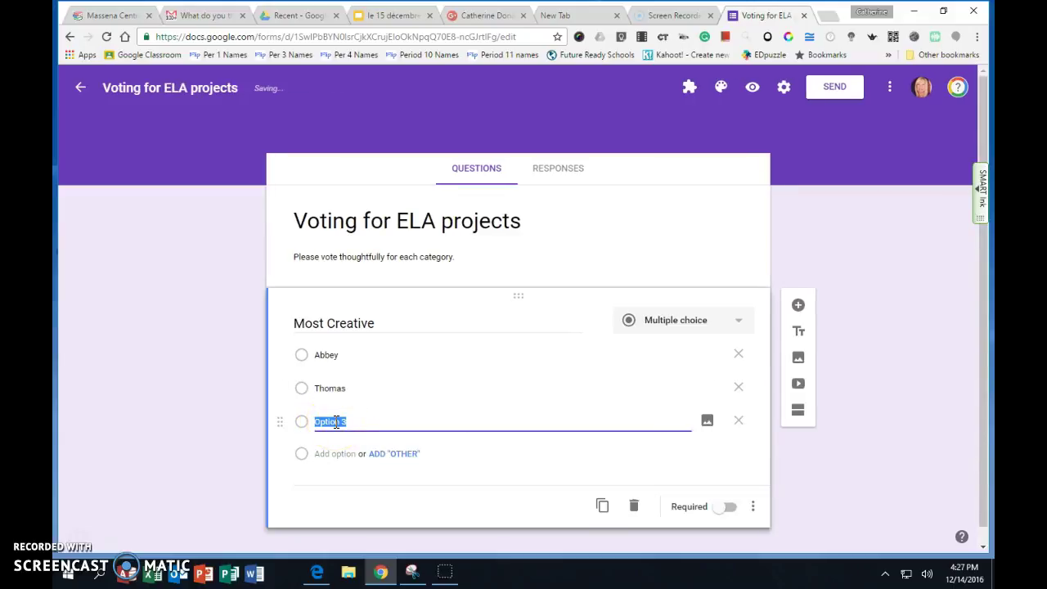
{"action": "type", "text": "S"}
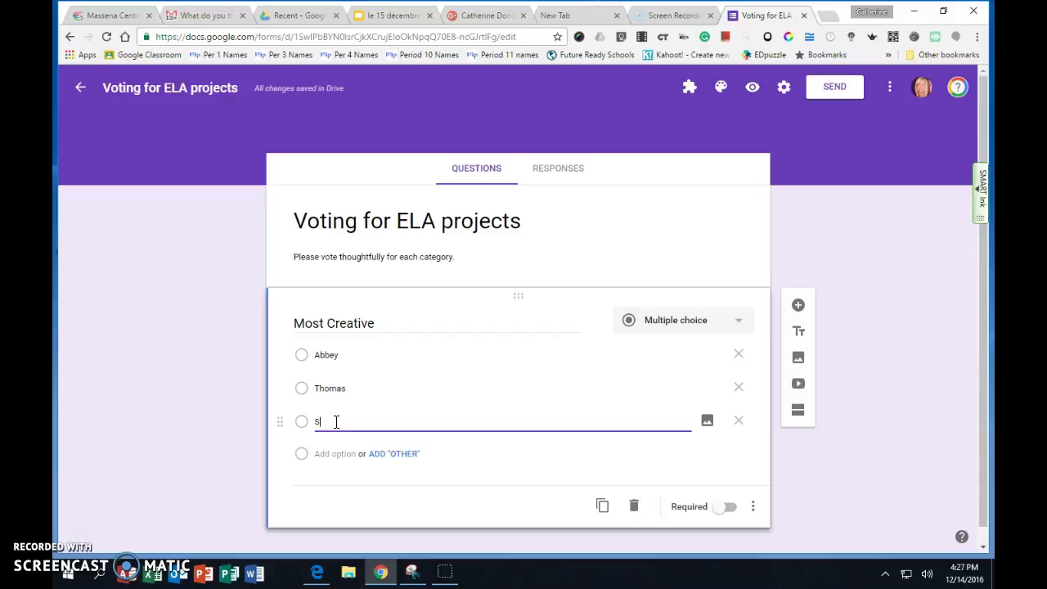
{"action": "type", "text": "pphie"}
- Switch the question type to short answer, then back to multiple choice
{"action": "left_click", "coordinate": [664, 325]}
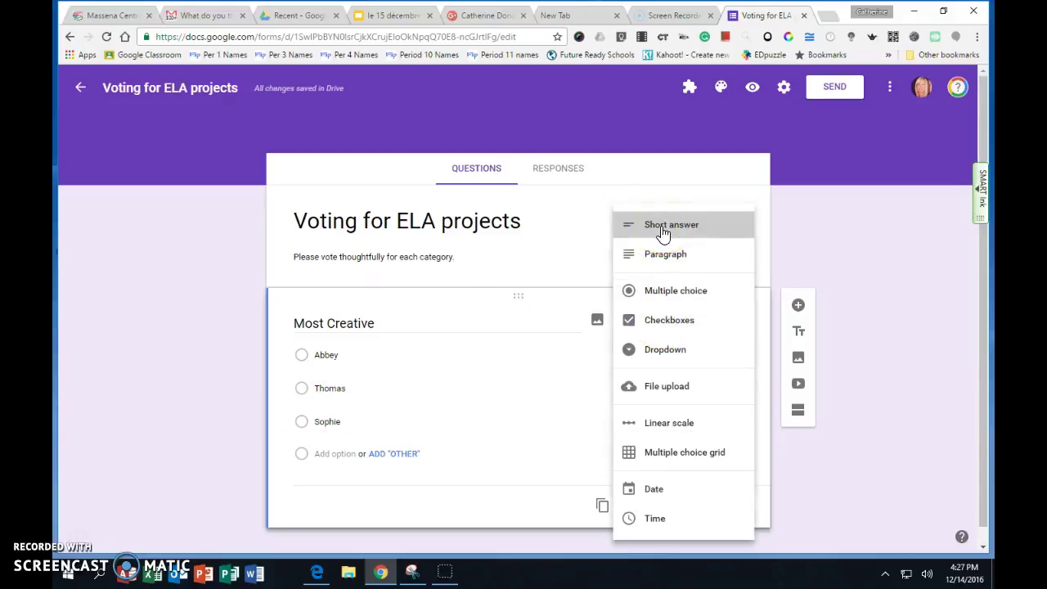
{"action": "left_click", "coordinate": [663, 233]}
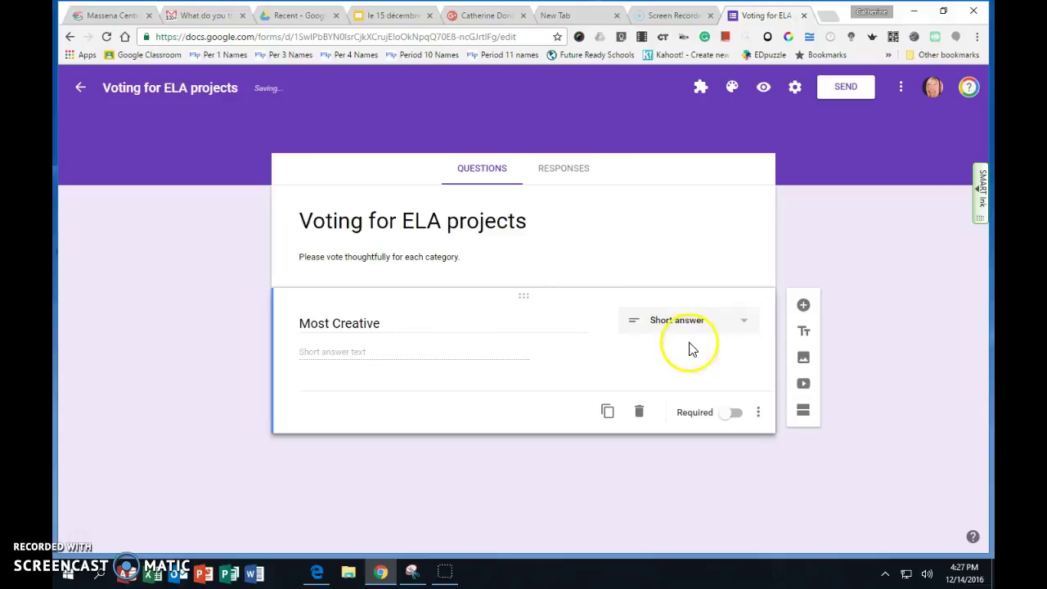
{"action": "left_click", "coordinate": [716, 333]}
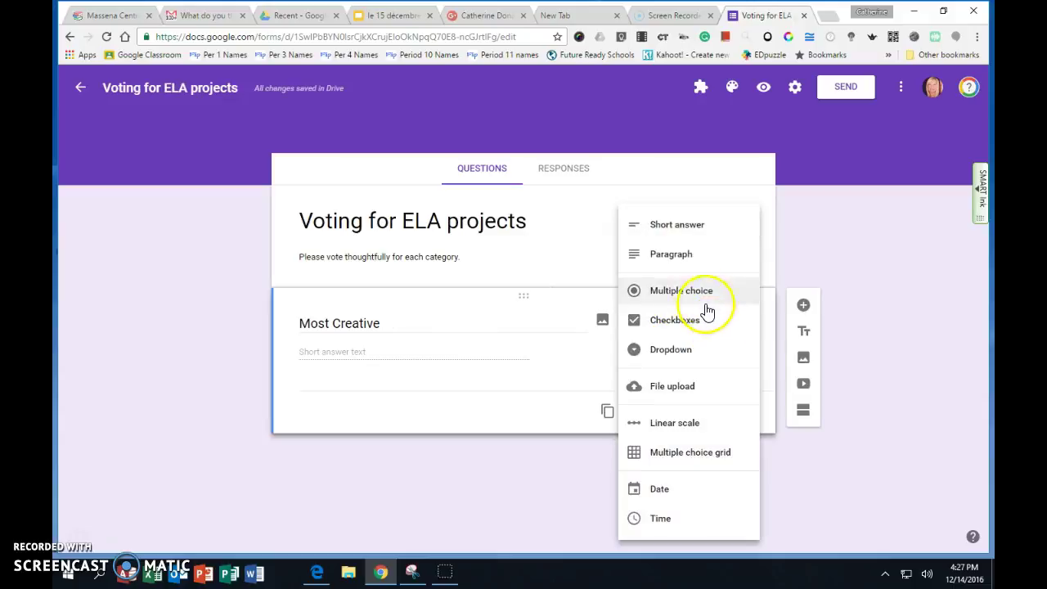
{"action": "left_click", "coordinate": [672, 303]}
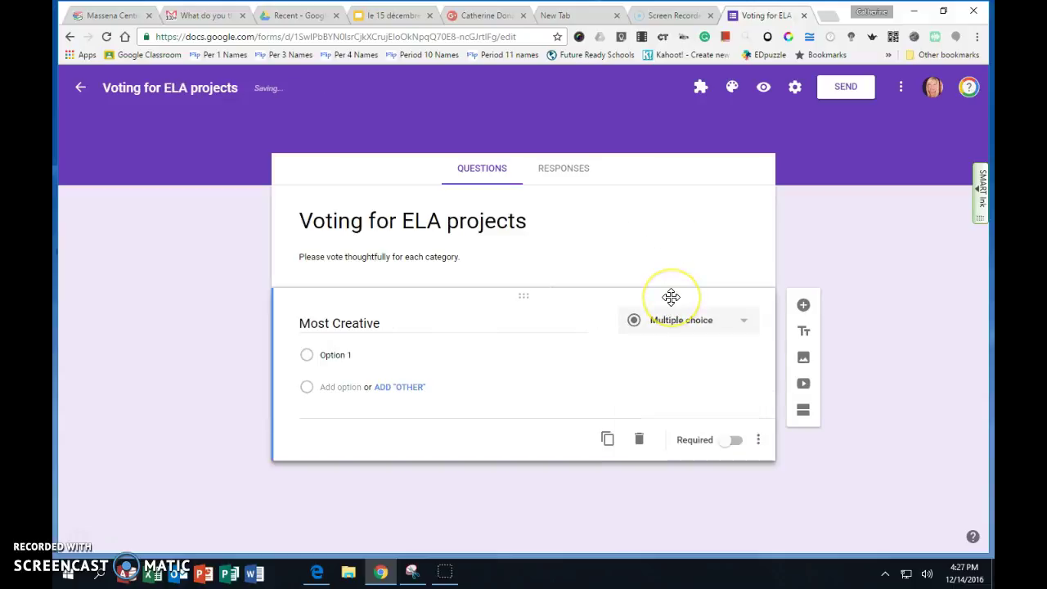
- Fill in four student-name choices for Most Creative and mark it required
{"action": "left_click", "coordinate": [334, 356]}
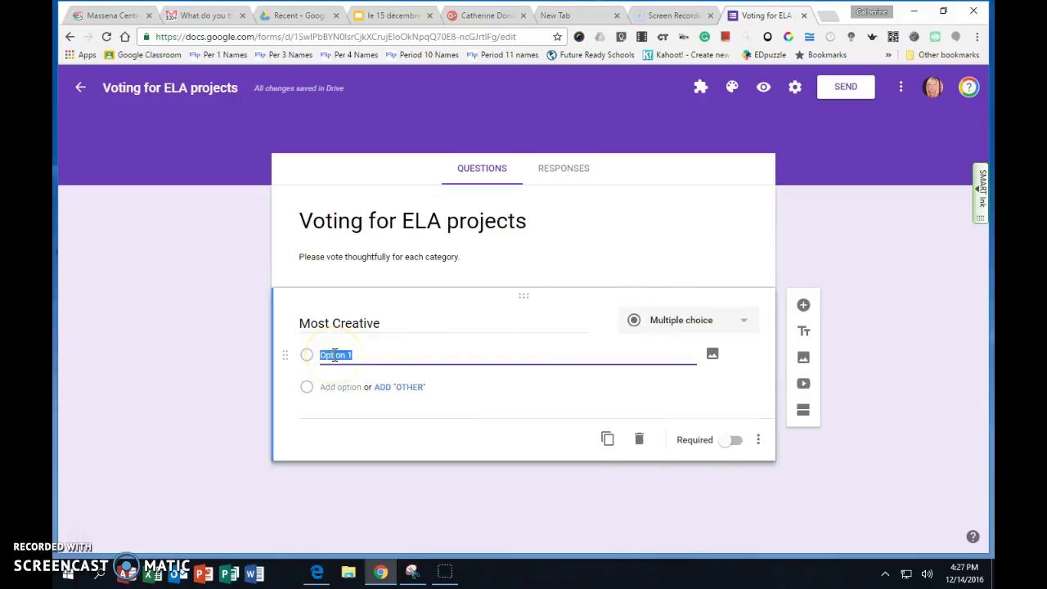
{"action": "type", "text": "Thoma"}
{"action": "key", "text": "BackSpace"}
{"action": "key", "text": "BackSpace"}
{"action": "type", "text": "m"}
{"action": "key", "text": "Tab"}
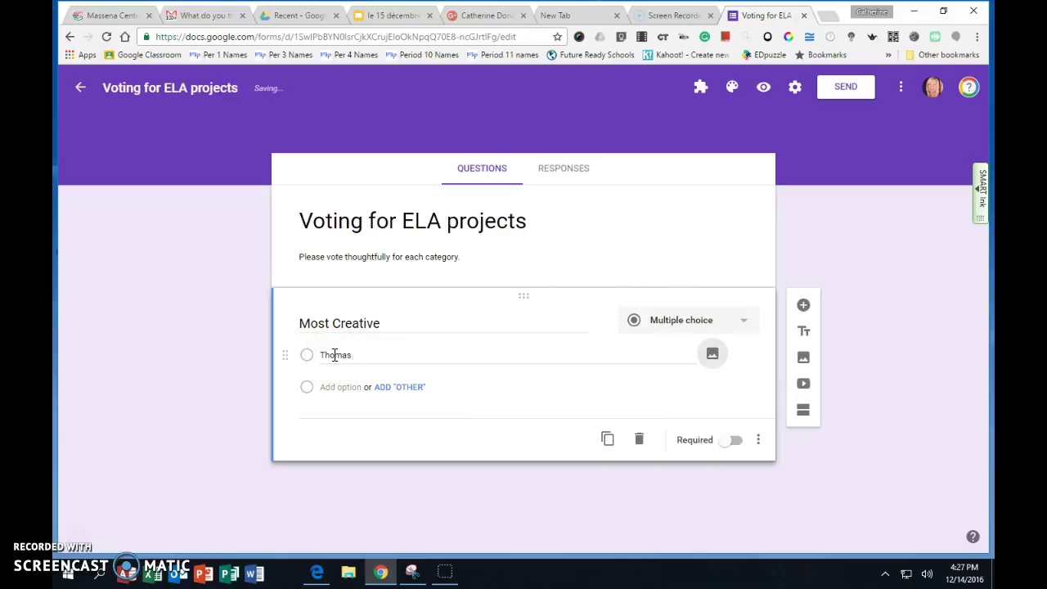
{"action": "left_click", "coordinate": [329, 383]}
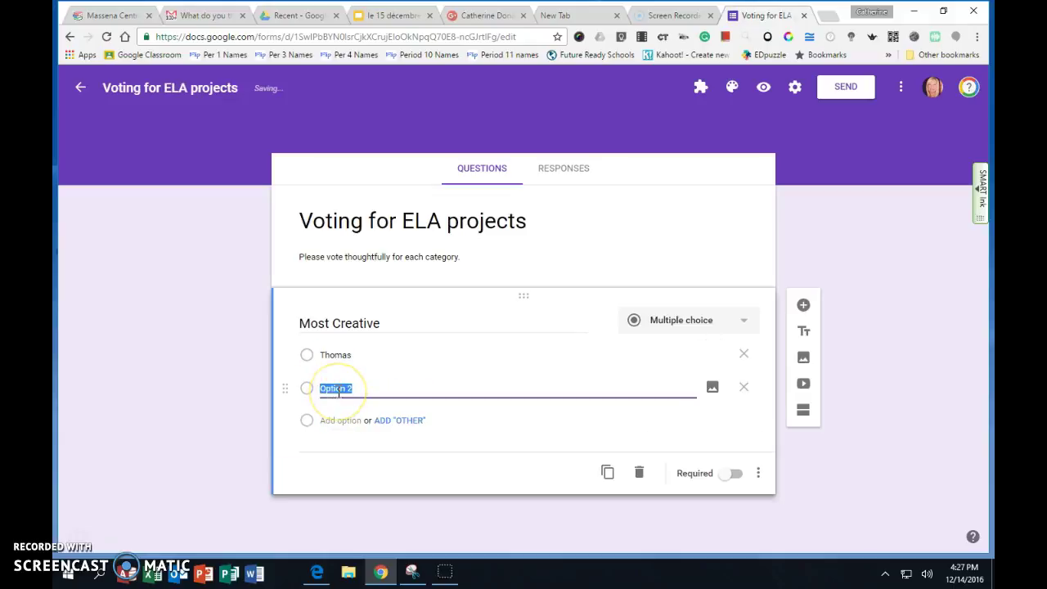
{"action": "type", "text": "Abbey"}
{"action": "left_click", "coordinate": [339, 421]}
{"action": "type", "text": "Amar"}
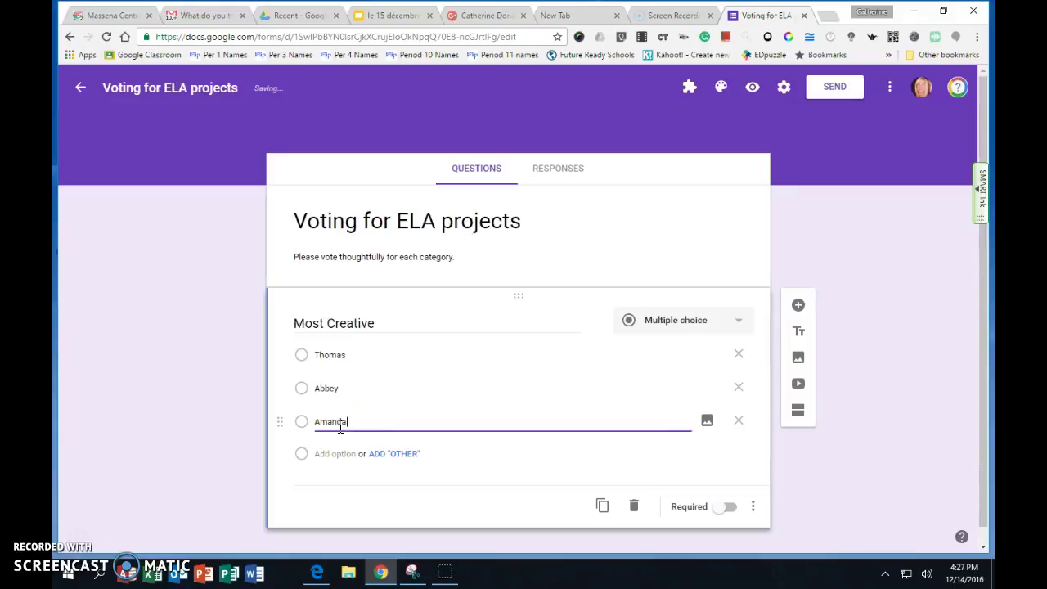
{"action": "type", "text": "da"}
{"action": "left_click", "coordinate": [334, 454]}
{"action": "type", "text": "Cathy"}
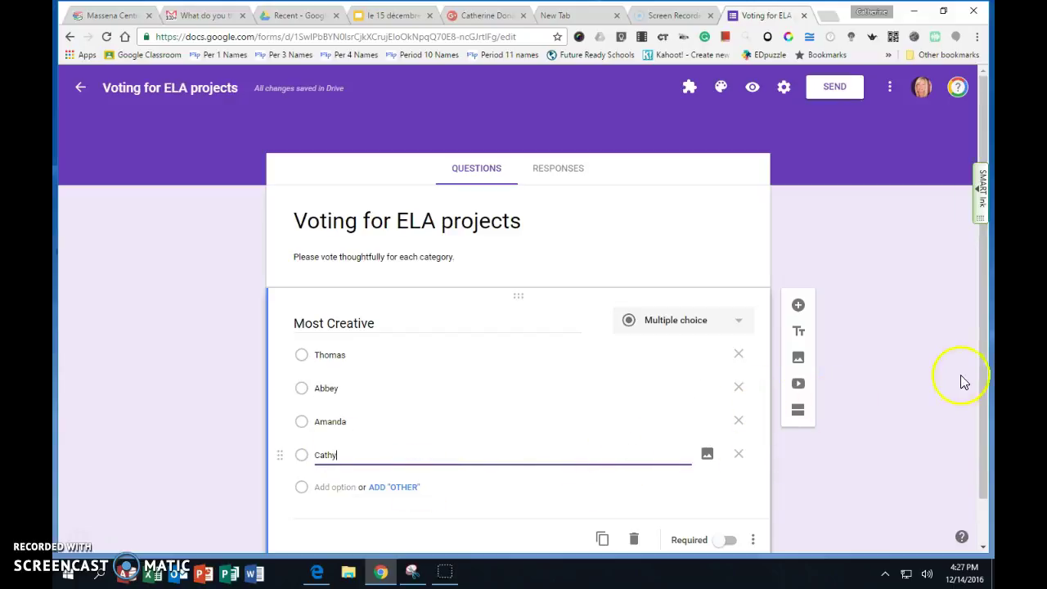
{"action": "scroll", "coordinate": [986, 368], "scroll_direction": "down", "scroll_amount": 1}
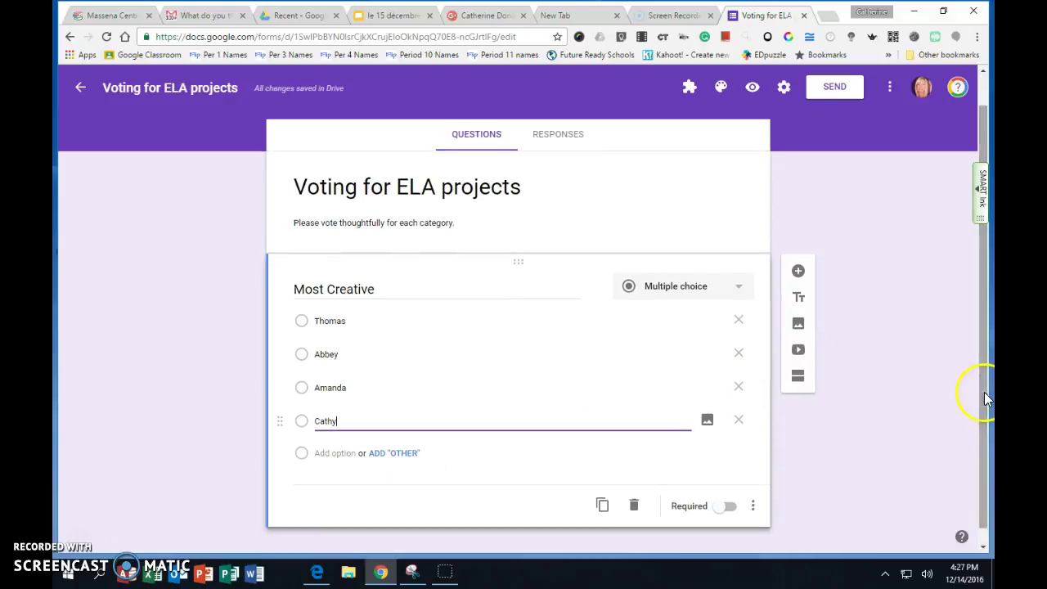
{"action": "left_click", "coordinate": [729, 508]}
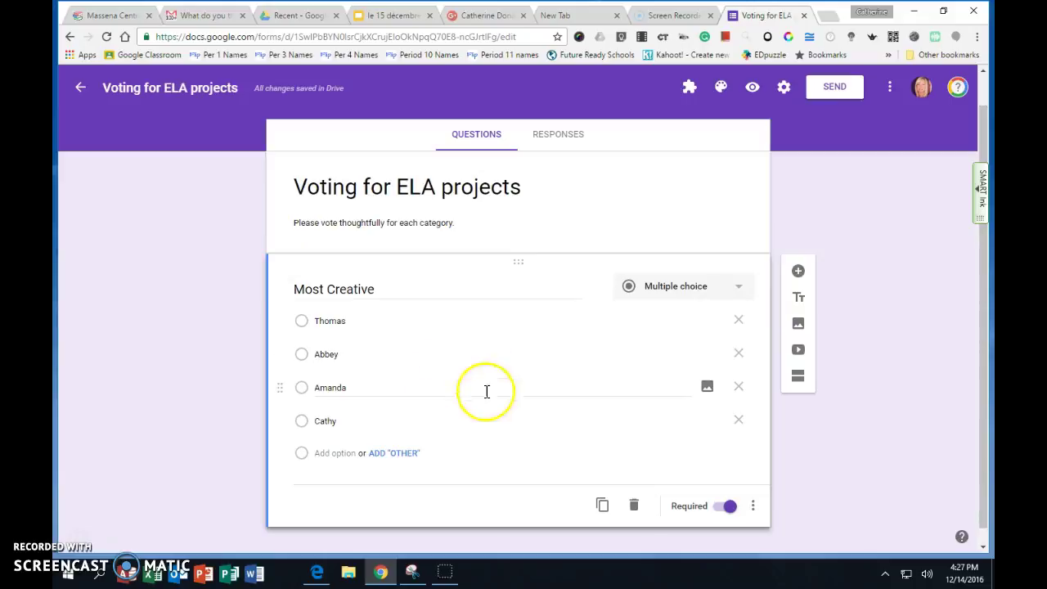
- Add a new question below Most Creative titled 'Best Narration'
{"action": "left_click", "coordinate": [799, 272]}
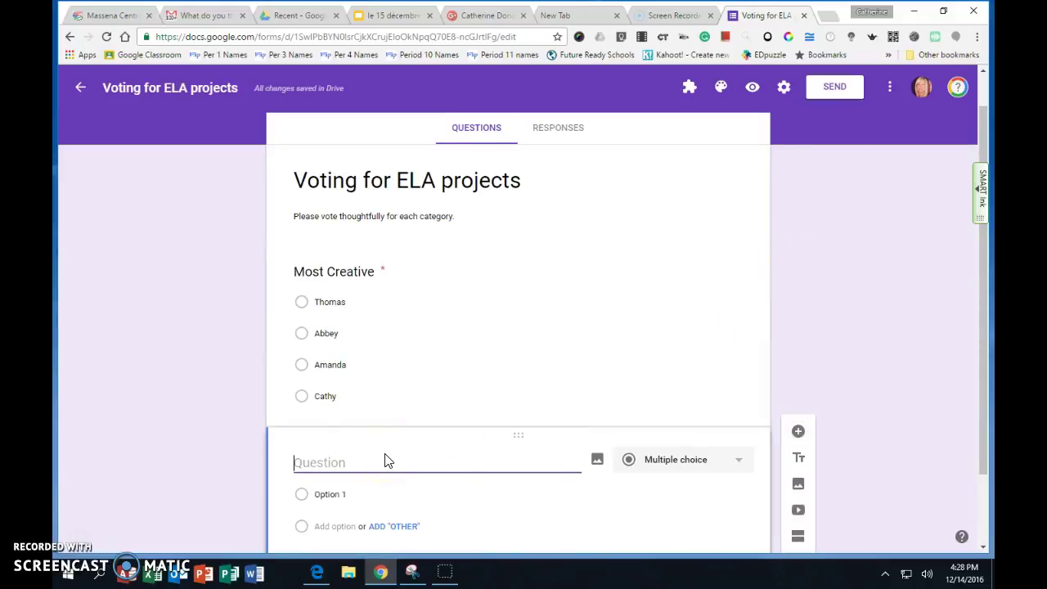
{"action": "type", "text": "Best Narration"}
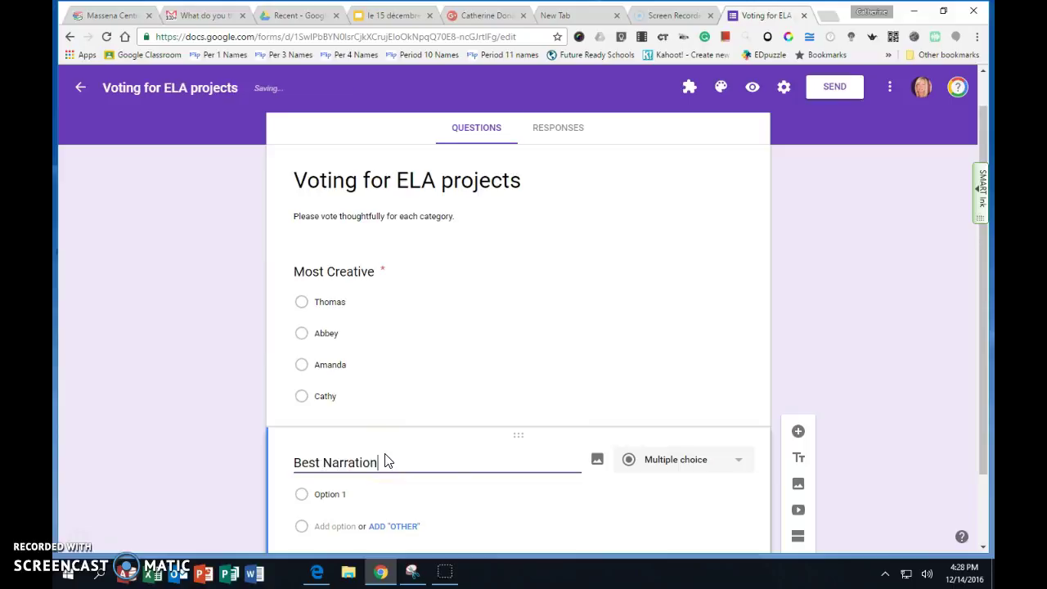
- Enter four student-name choices for Best Narration, then bring up the video-by-URL chooser
{"action": "left_click", "coordinate": [342, 494]}
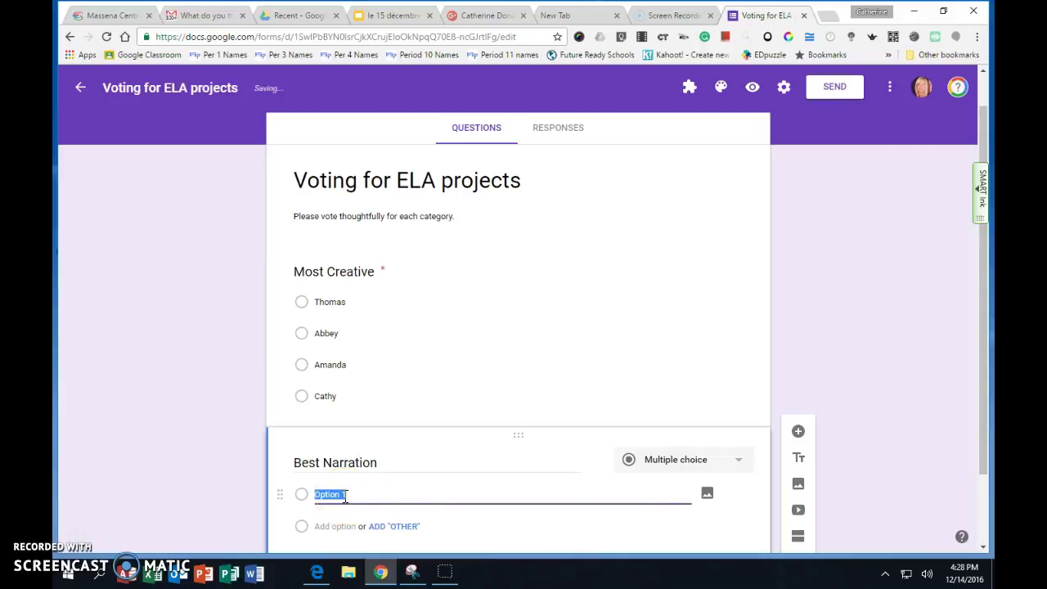
{"action": "type", "text": "Ann"}
{"action": "left_click", "coordinate": [345, 527]}
{"action": "type", "text": "Chelsea"}
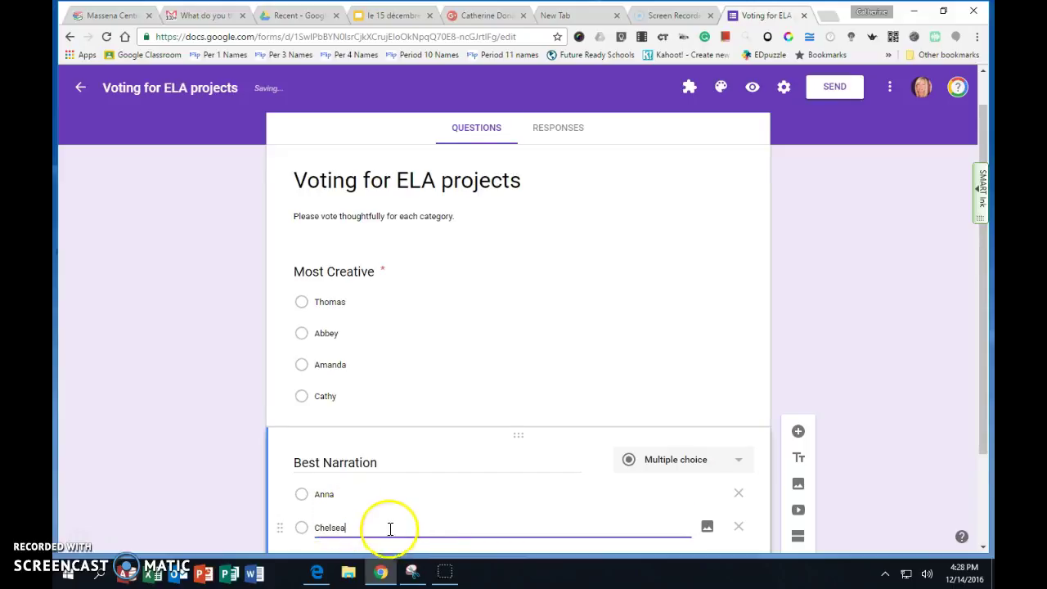
{"action": "scroll", "coordinate": [364, 528], "scroll_direction": "down", "scroll_amount": 2}
{"action": "left_click", "coordinate": [349, 438]}
{"action": "type", "text": "Brad"}
{"action": "left_click", "coordinate": [337, 473]}
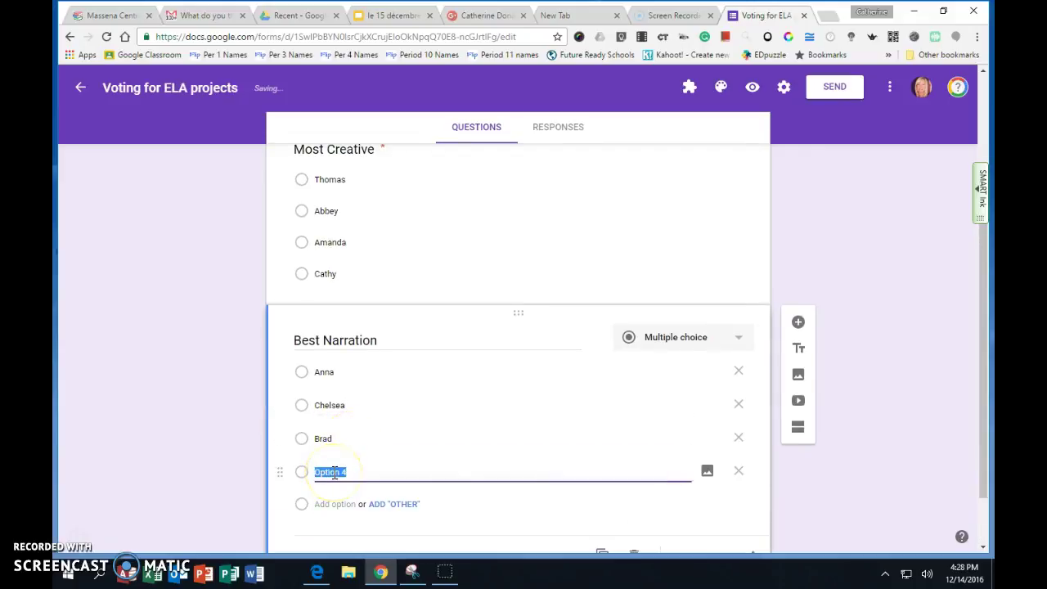
{"action": "type", "text": "Kyla"}
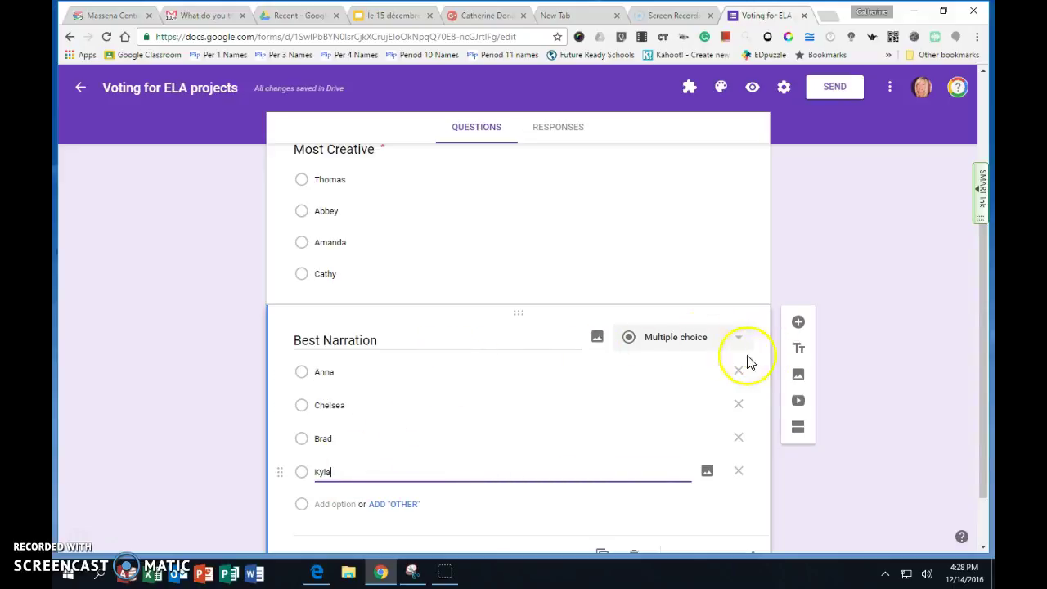
{"action": "left_click", "coordinate": [799, 402]}
{"action": "left_click", "coordinate": [293, 153]}
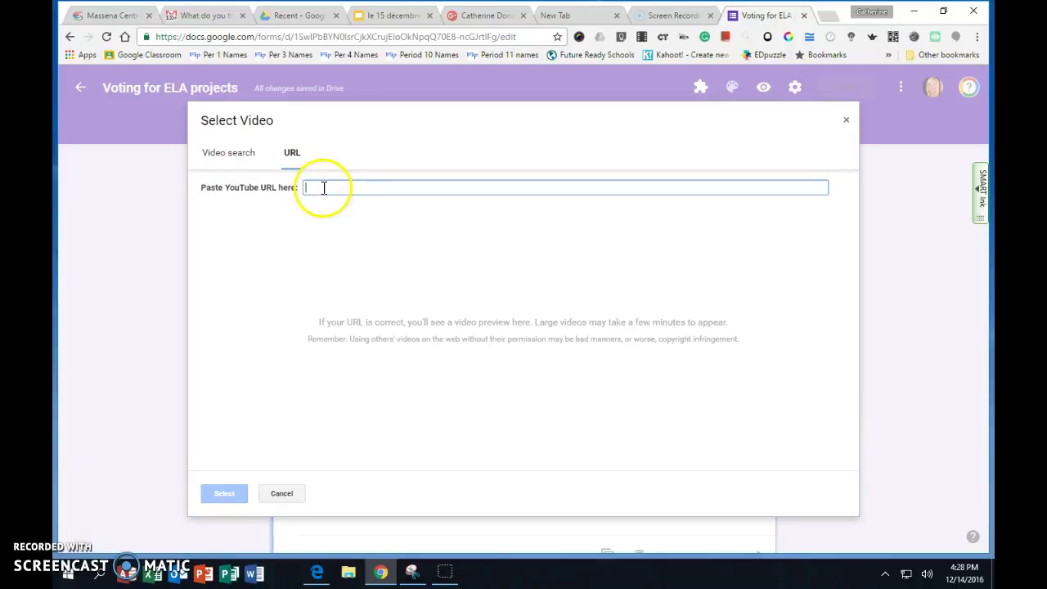
- Search YouTube for 'adobe spark' and insert 'Adobe Spark: Make Videos in Minutes'
{"action": "left_click", "coordinate": [246, 167]}
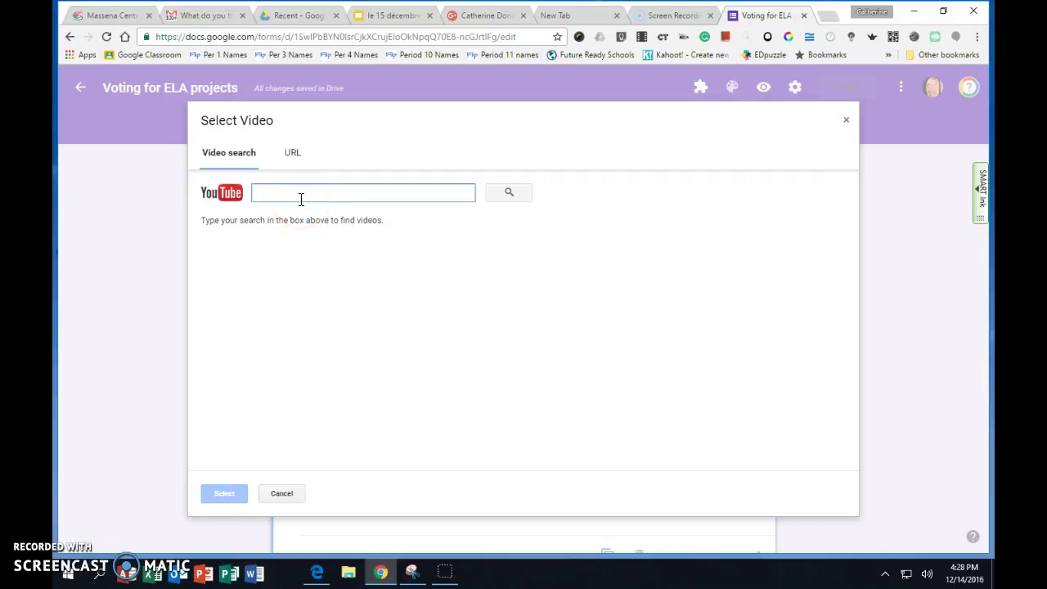
{"action": "type", "text": "adobe spark"}
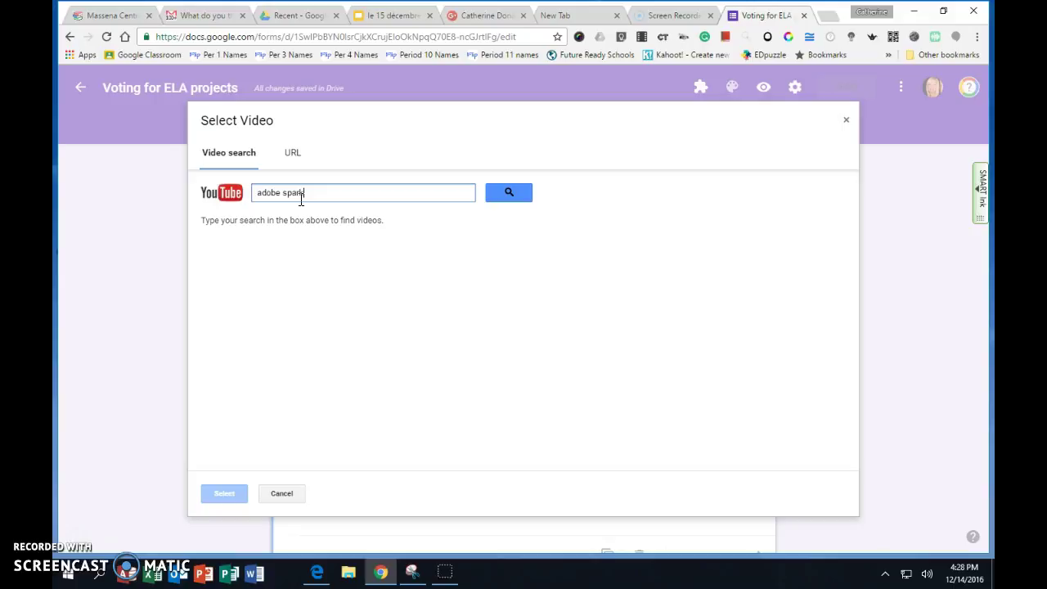
{"action": "key", "text": "Return"}
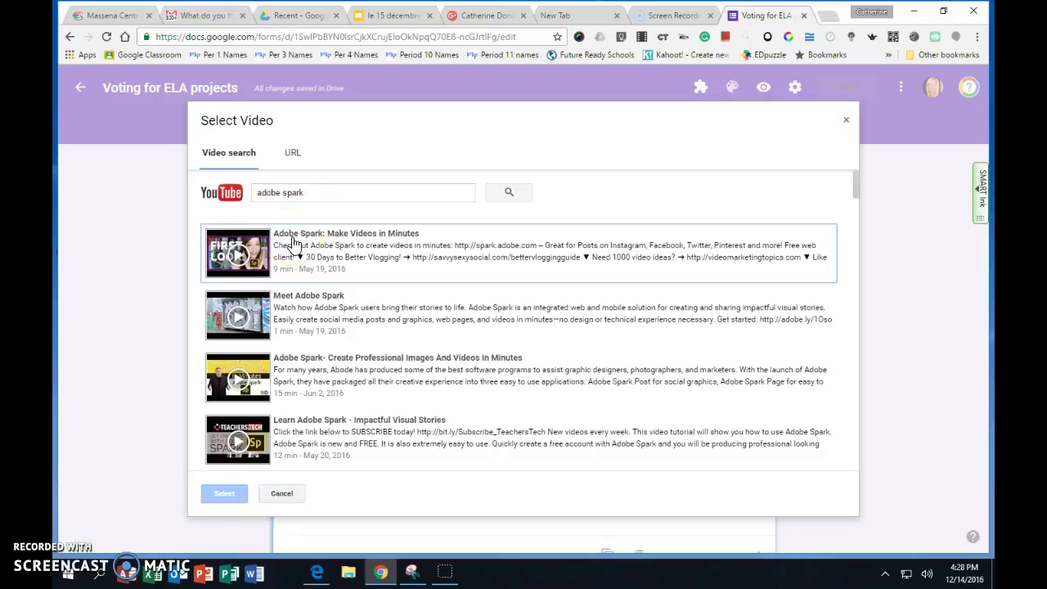
{"action": "left_click", "coordinate": [270, 250]}
{"action": "left_click", "coordinate": [224, 494]}
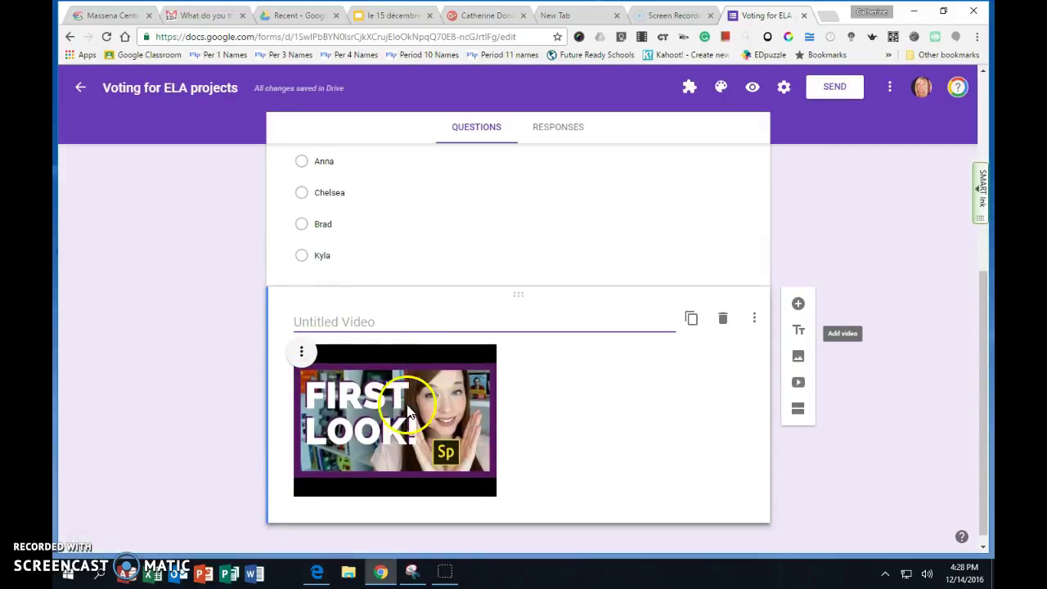
- Title the video 'Best pictures' and centre-align it
{"action": "type", "text": "W"}
{"action": "key", "text": "BackSpace"}
{"action": "type", "text": "Best "}
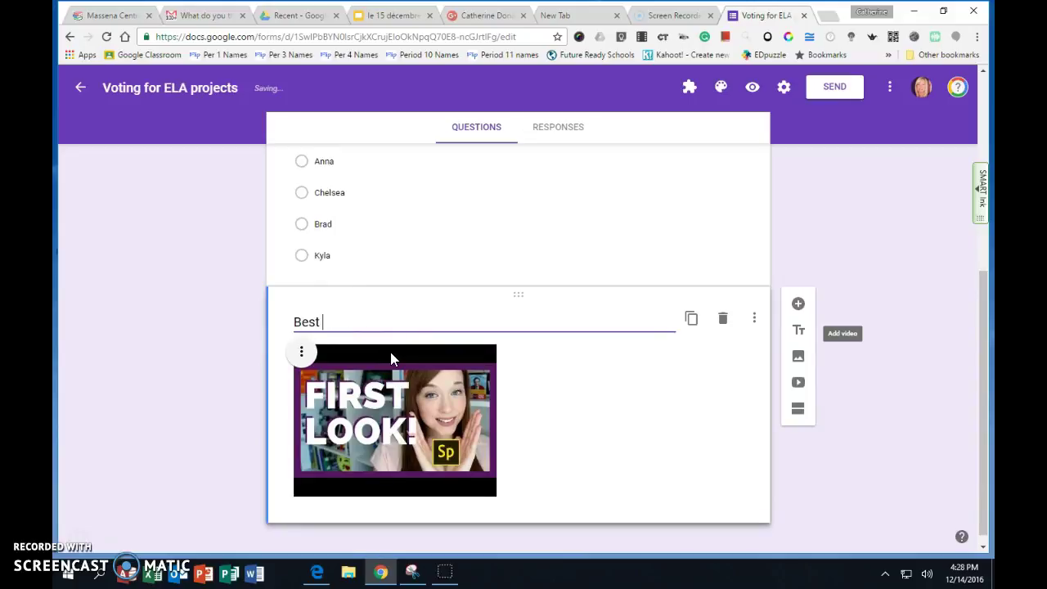
{"action": "type", "text": "pictures"}
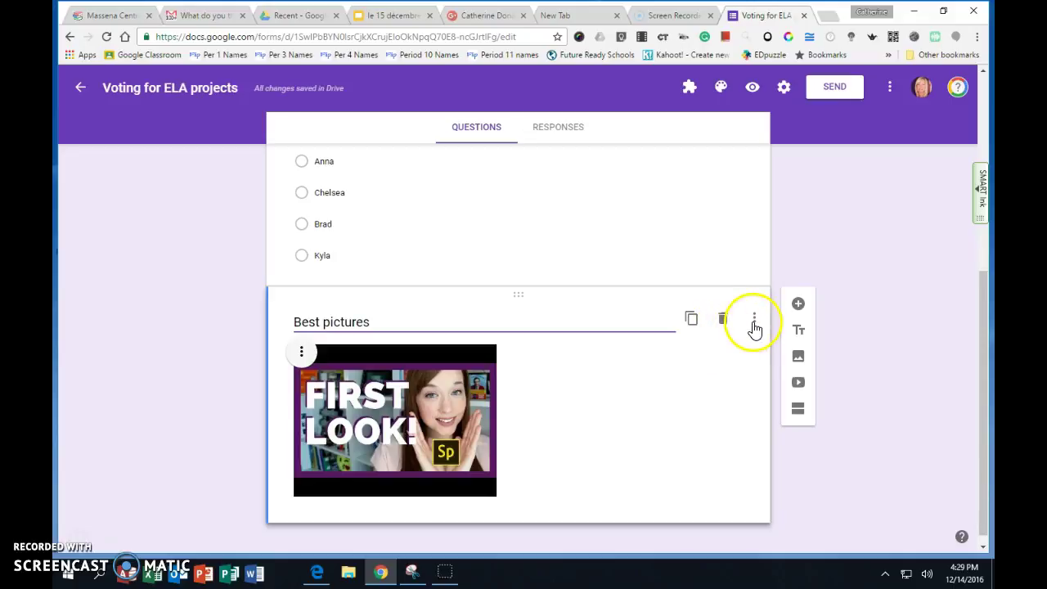
{"action": "scroll", "coordinate": [679, 347], "scroll_direction": "down", "scroll_amount": 1}
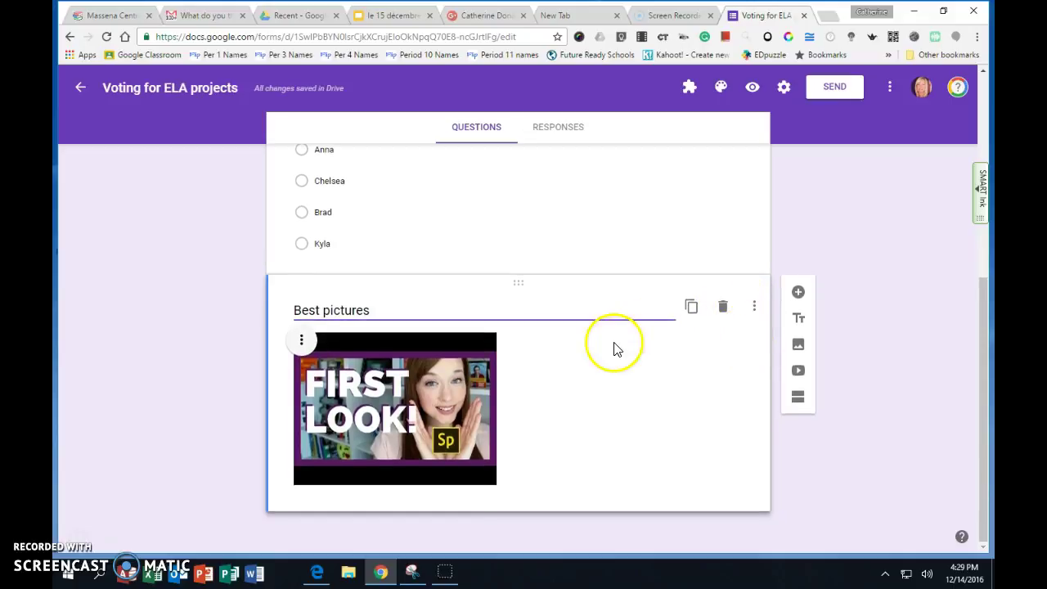
{"action": "left_click", "coordinate": [301, 340]}
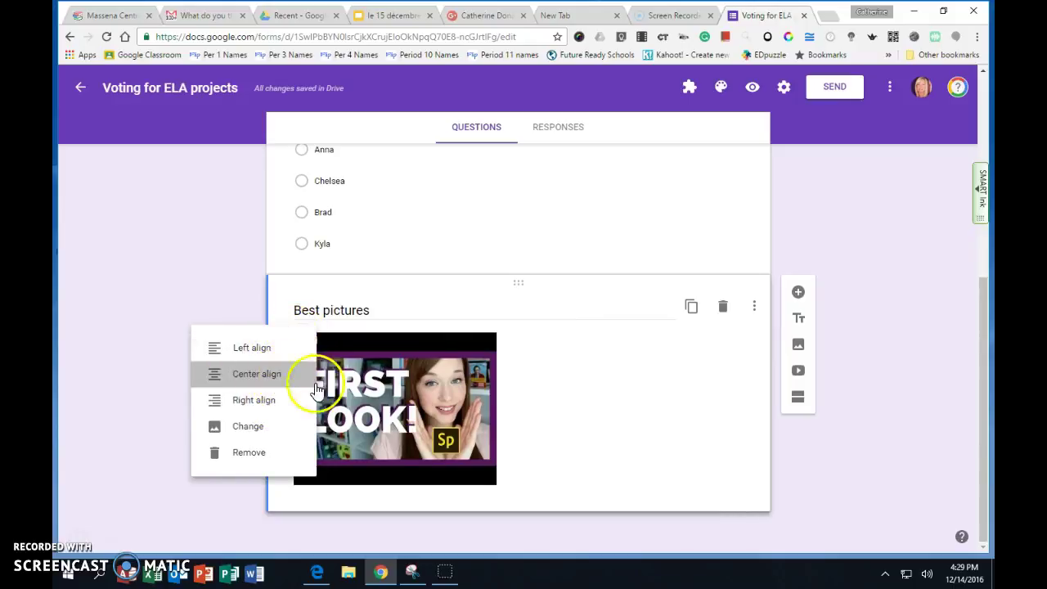
{"action": "left_click", "coordinate": [270, 376]}
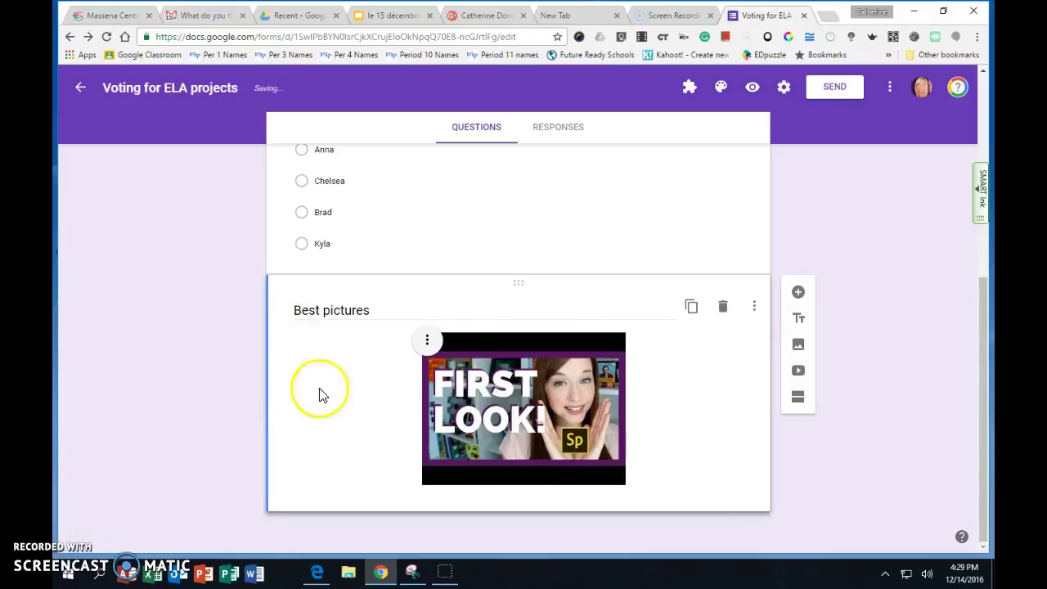
- Replace the video title with one naming a particular student's video
{"action": "triple_click", "coordinate": [388, 303]}
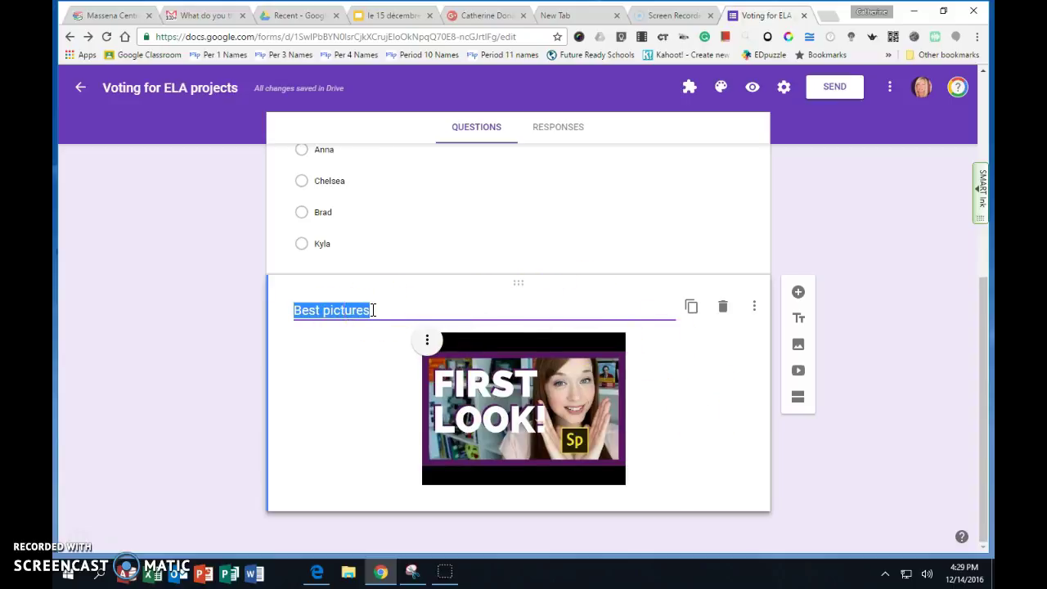
{"action": "type", "text": "Sophie's video"}
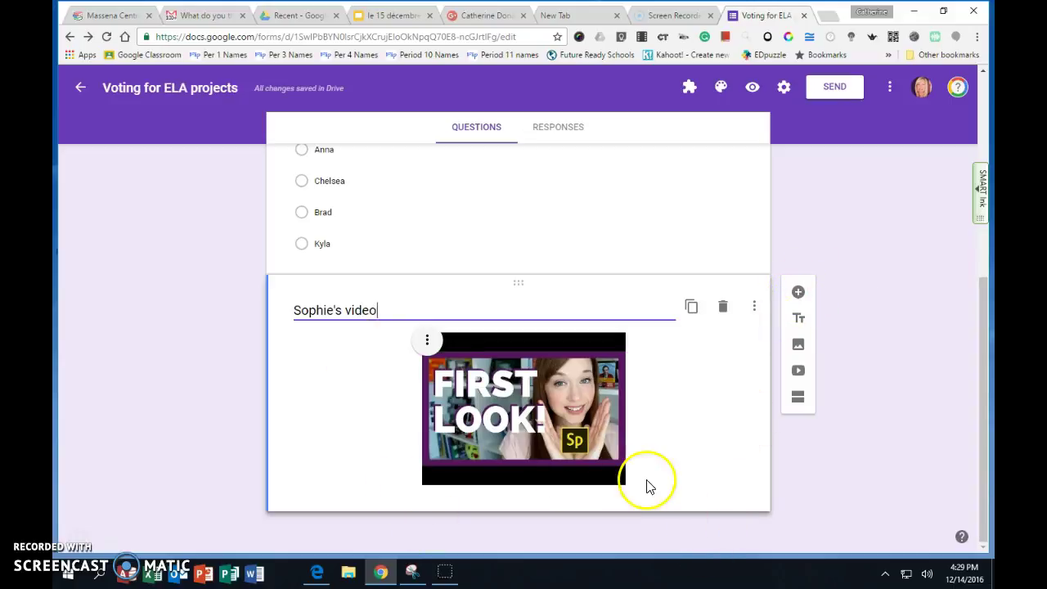
{"action": "scroll", "coordinate": [685, 363], "scroll_direction": "up", "scroll_amount": 4}
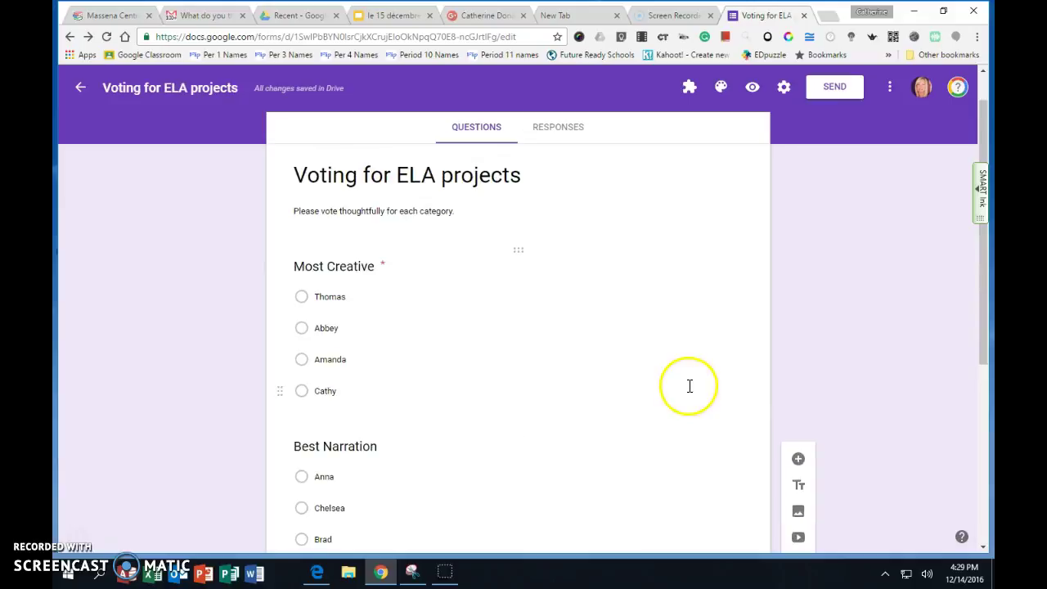
- Drag Best Narration above Most Creative and preview the form
{"action": "left_click", "coordinate": [594, 486]}
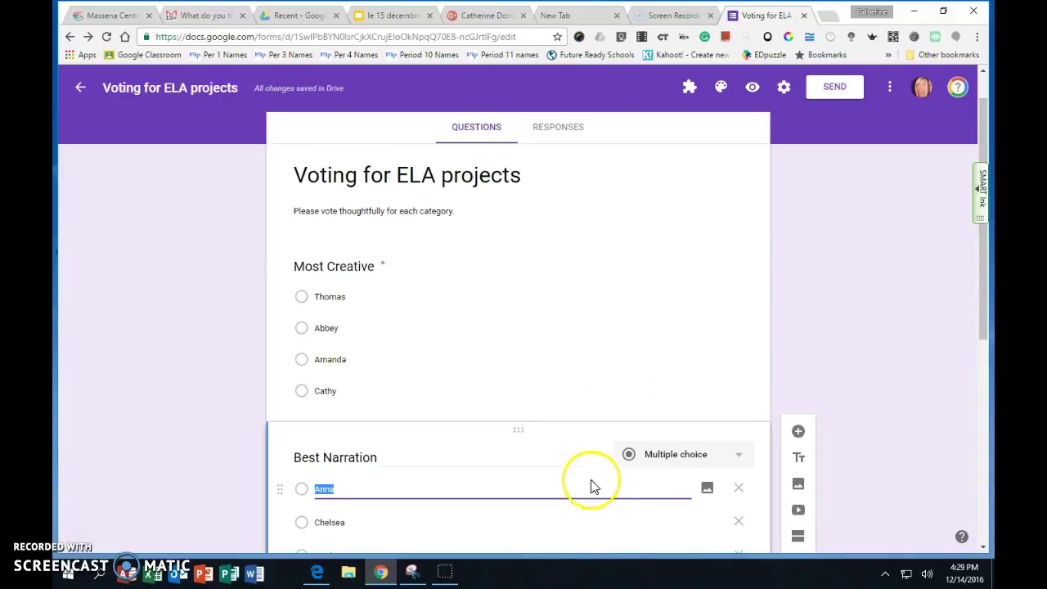
{"action": "left_click", "coordinate": [538, 449]}
{"action": "left_click_drag", "start_coordinate": [748, 431], "coordinate": [750, 218]}
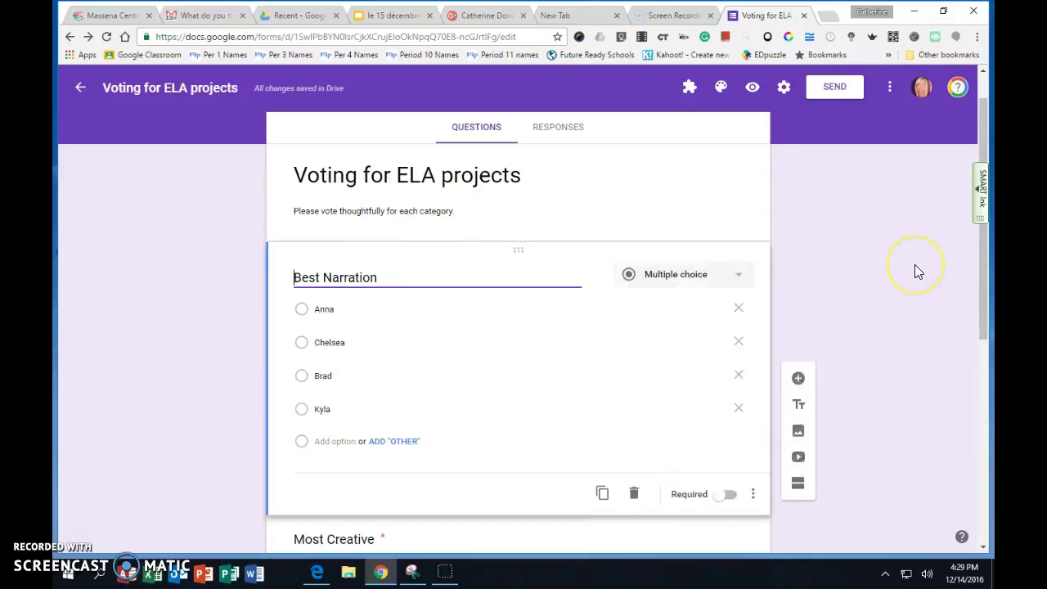
{"action": "left_click", "coordinate": [849, 147]}
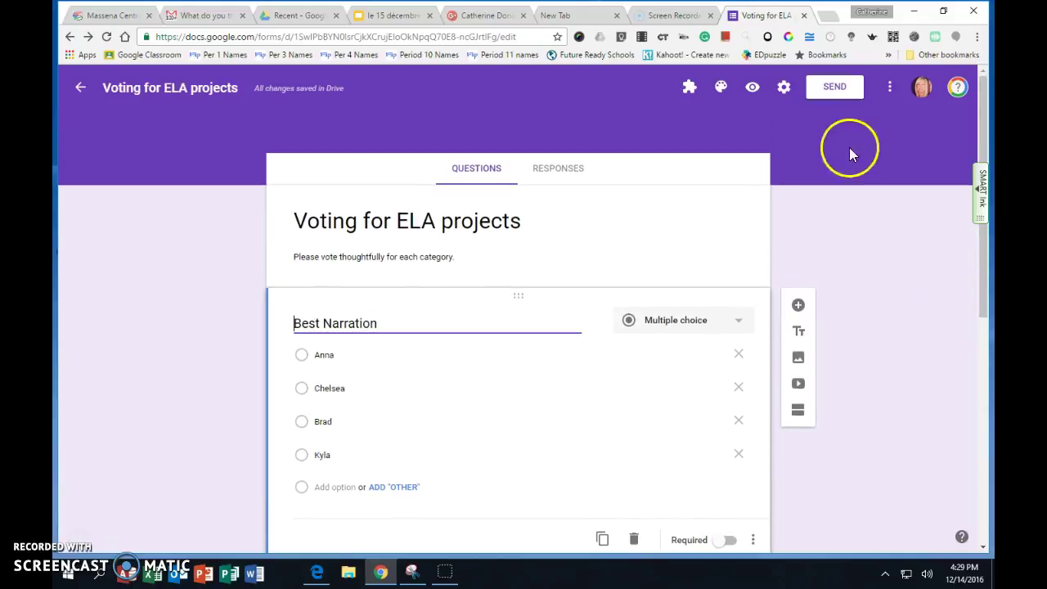
{"action": "left_click", "coordinate": [754, 90]}
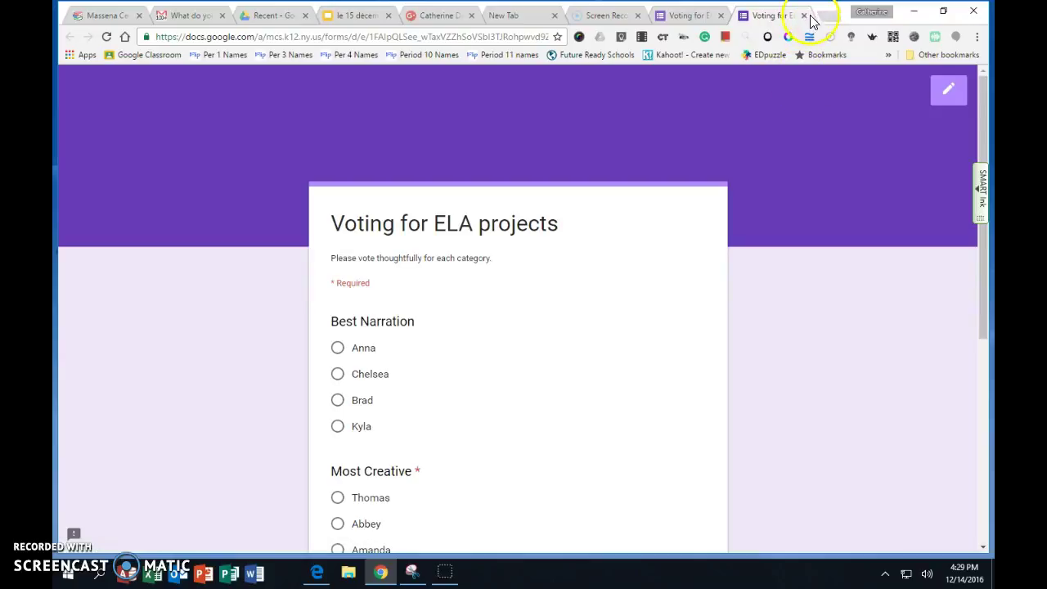
{"action": "left_click", "coordinate": [805, 16]}
- Browse the Birthday theme header images, closing without applying one
{"action": "left_click", "coordinate": [721, 87]}
{"action": "left_click", "coordinate": [855, 268]}
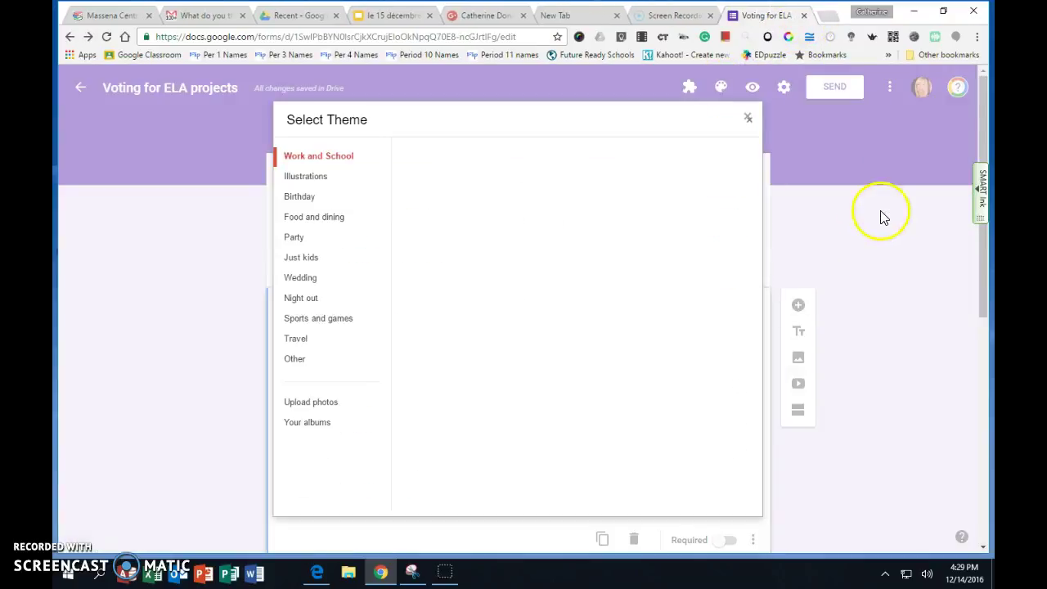
{"action": "left_click", "coordinate": [315, 197]}
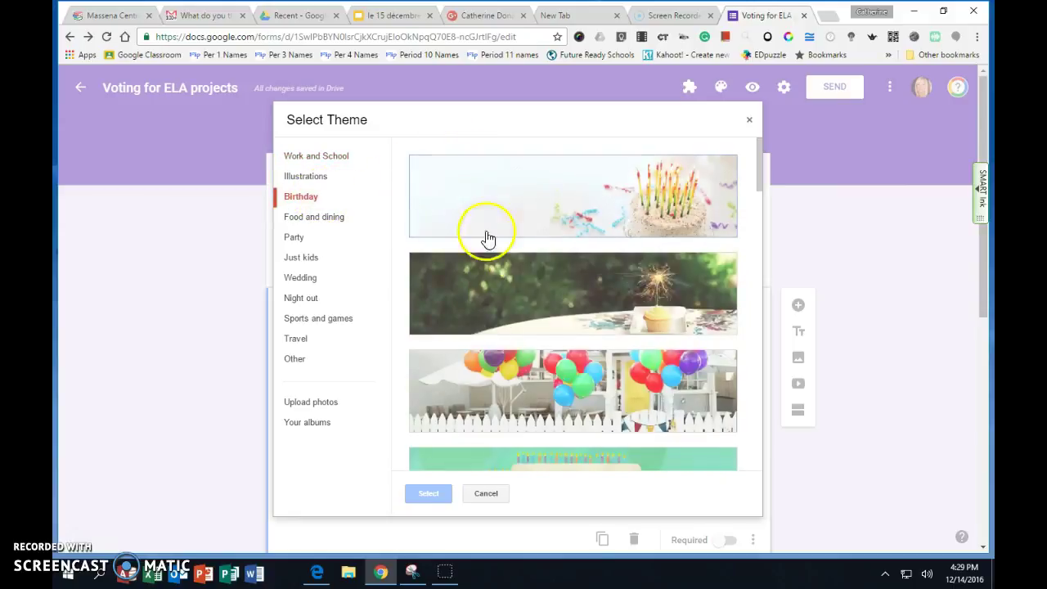
{"action": "left_click", "coordinate": [749, 120]}
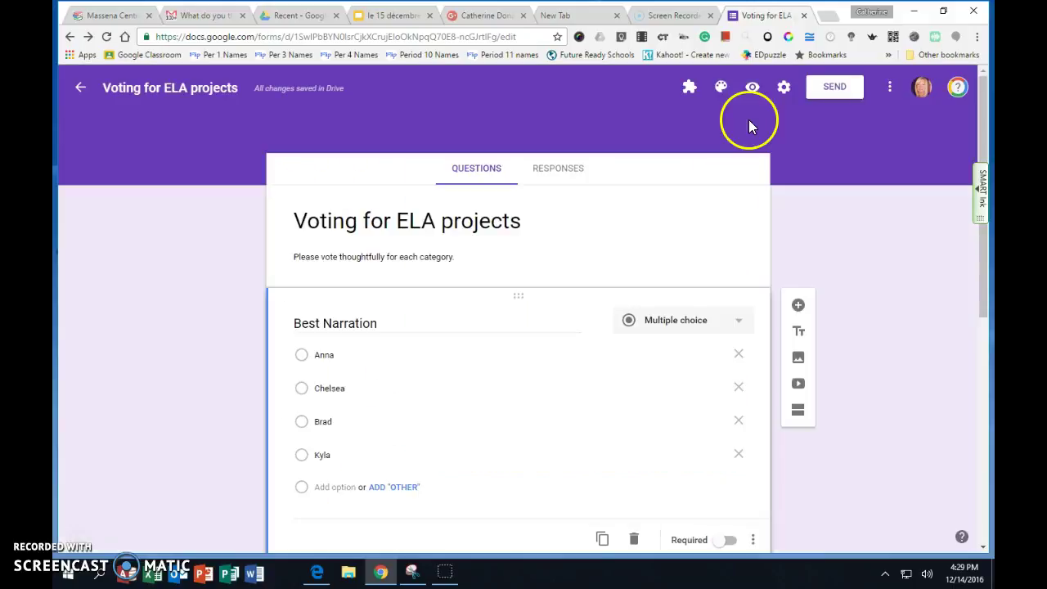
- Enable 'Limit to 1 response' and 'Edit after submit' in Settings, then save
{"action": "left_click", "coordinate": [785, 88]}
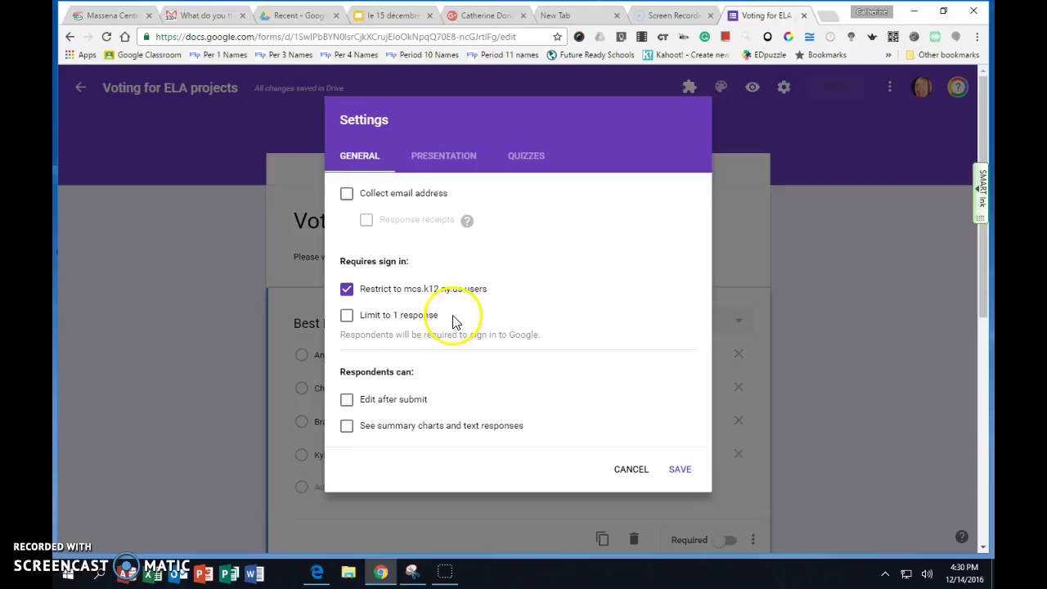
{"action": "left_click", "coordinate": [346, 316]}
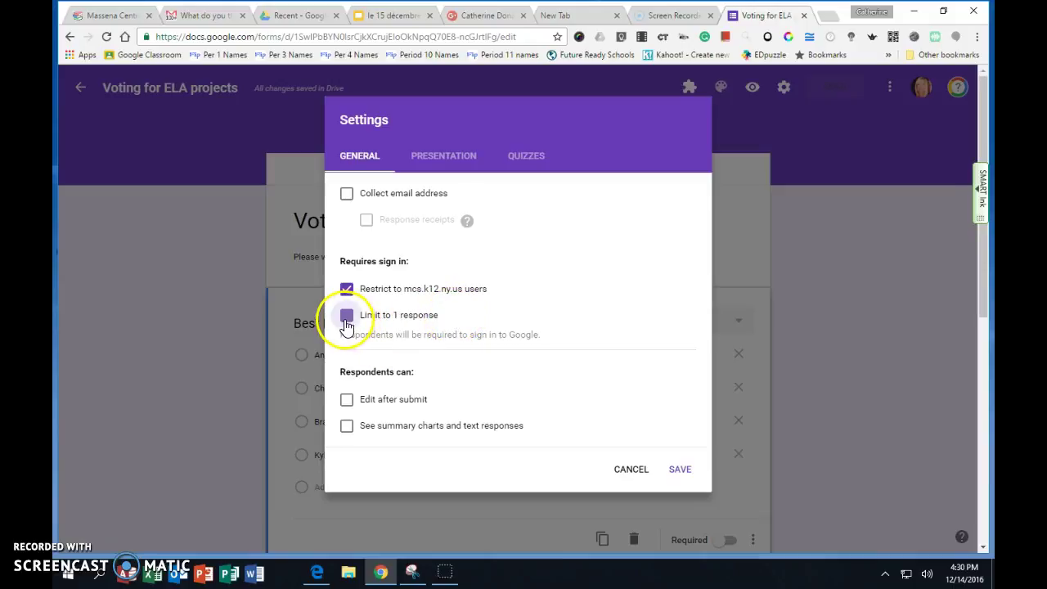
{"action": "left_click", "coordinate": [347, 401]}
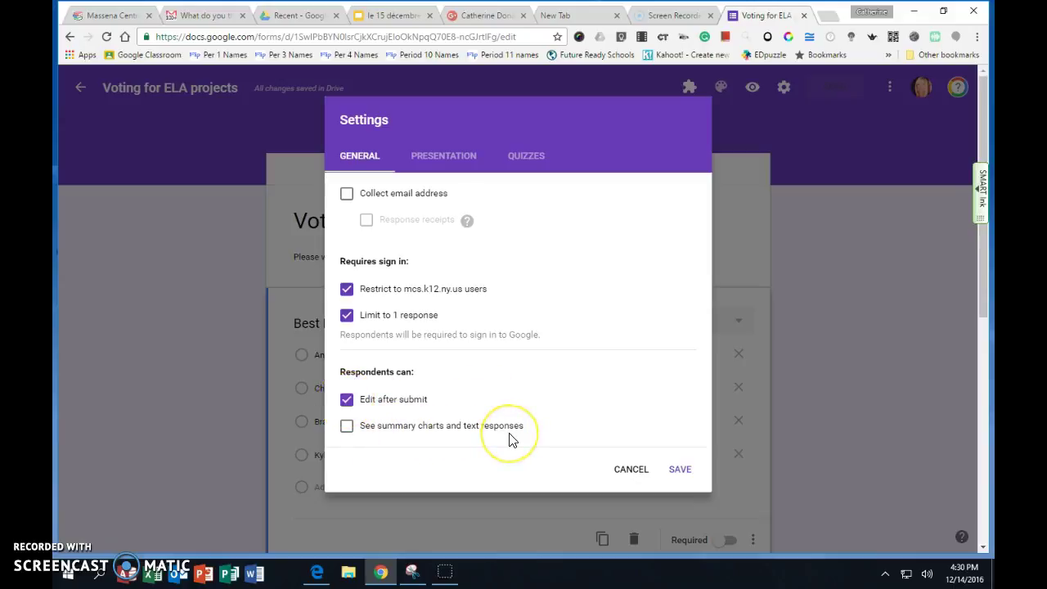
{"action": "left_click", "coordinate": [462, 160]}
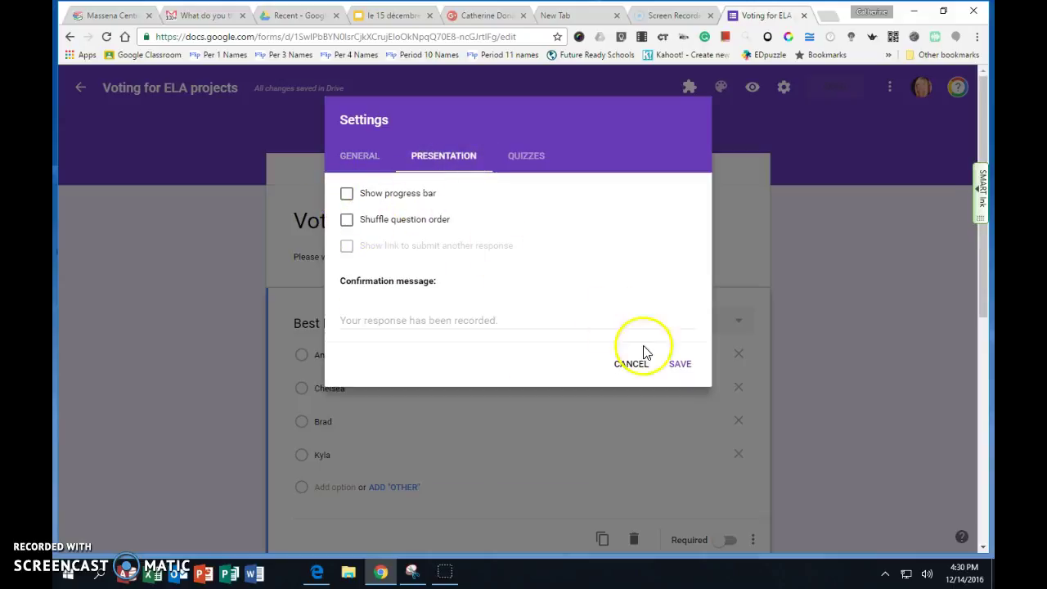
{"action": "left_click", "coordinate": [684, 366]}
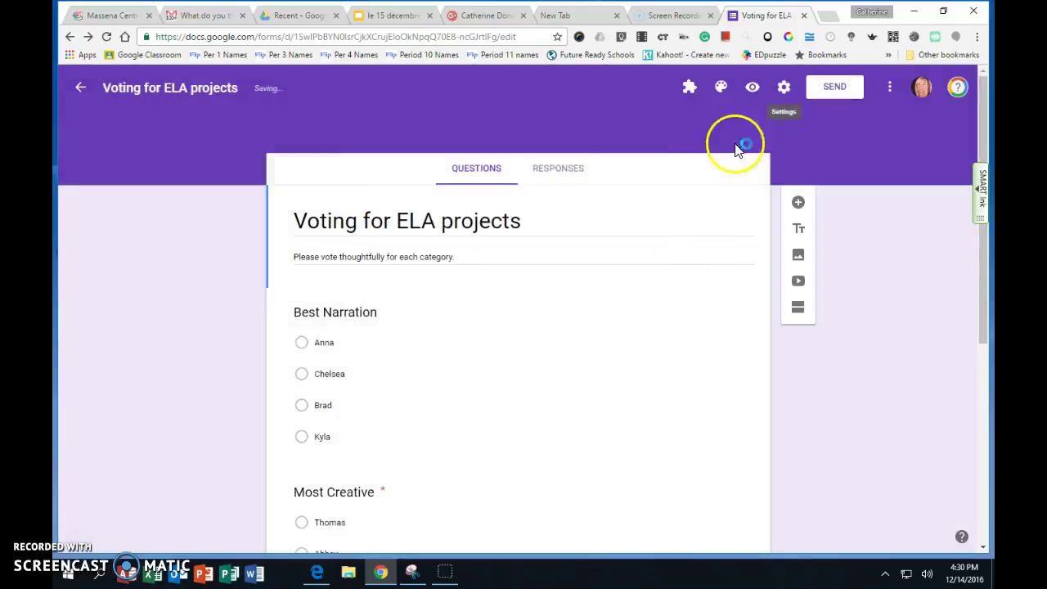
{"action": "left_click", "coordinate": [890, 90]}
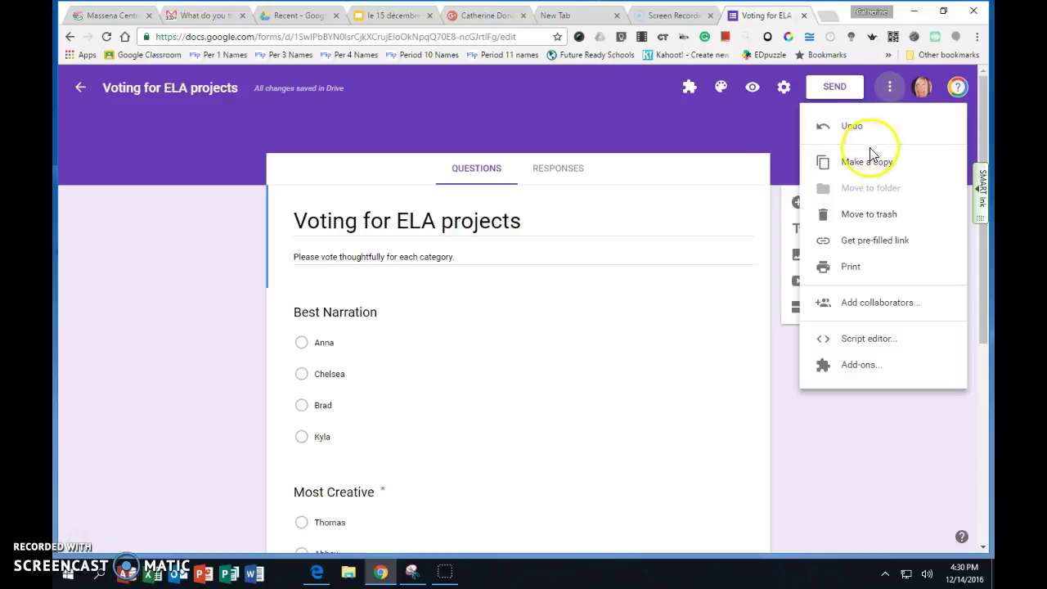
{"action": "left_click", "coordinate": [715, 122]}
{"action": "left_click", "coordinate": [834, 90]}
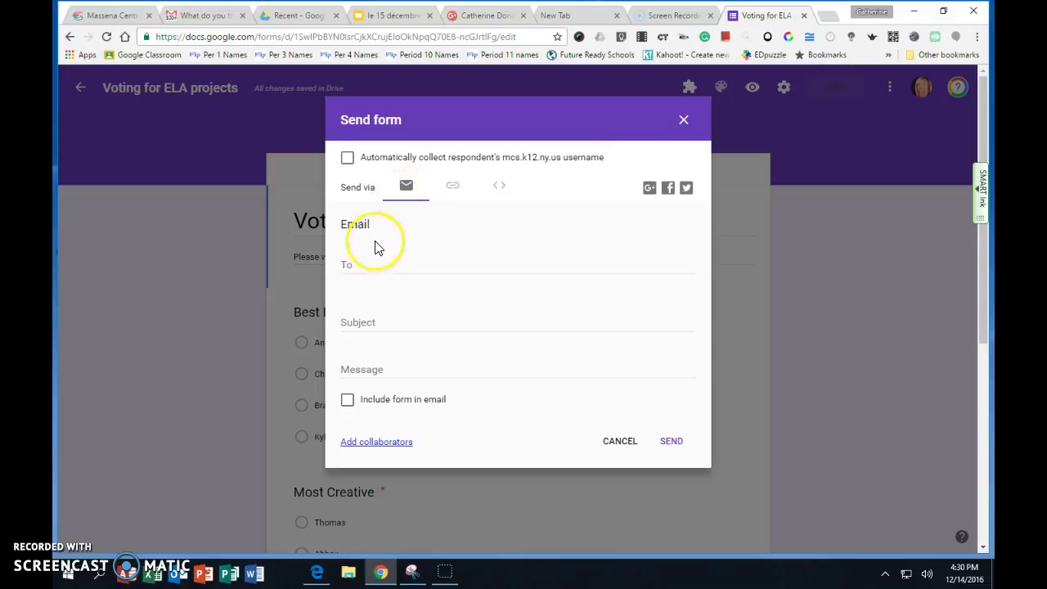
{"action": "left_click", "coordinate": [356, 268]}
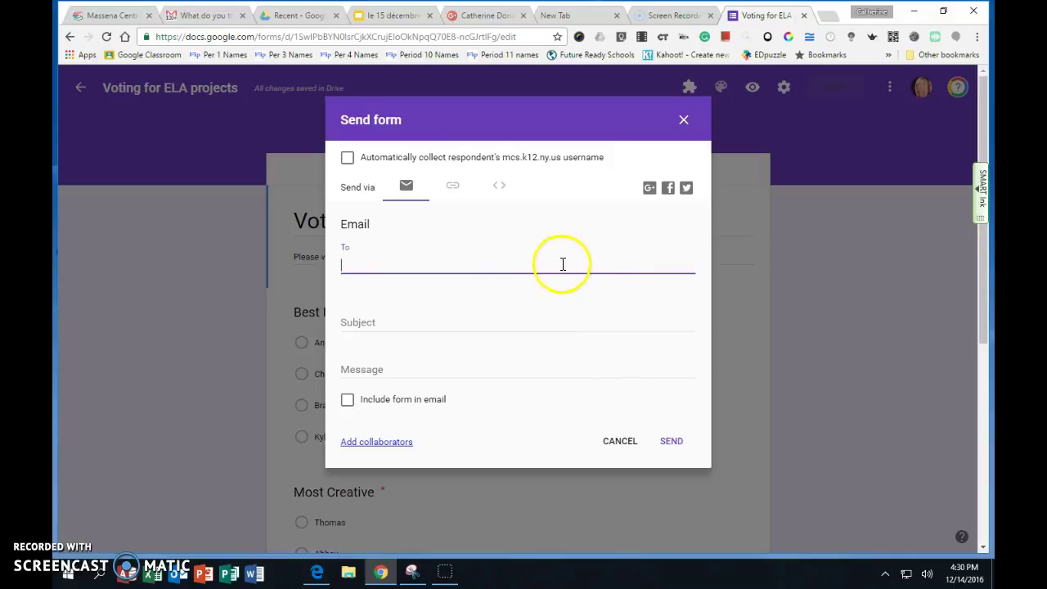
{"action": "left_click", "coordinate": [452, 197]}
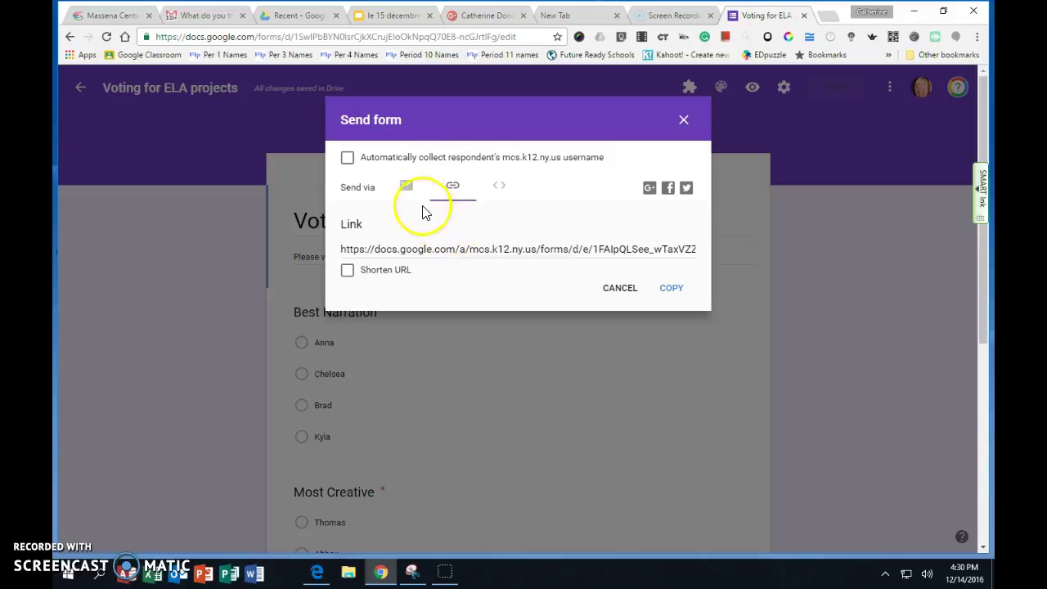
{"action": "left_click", "coordinate": [406, 188]}
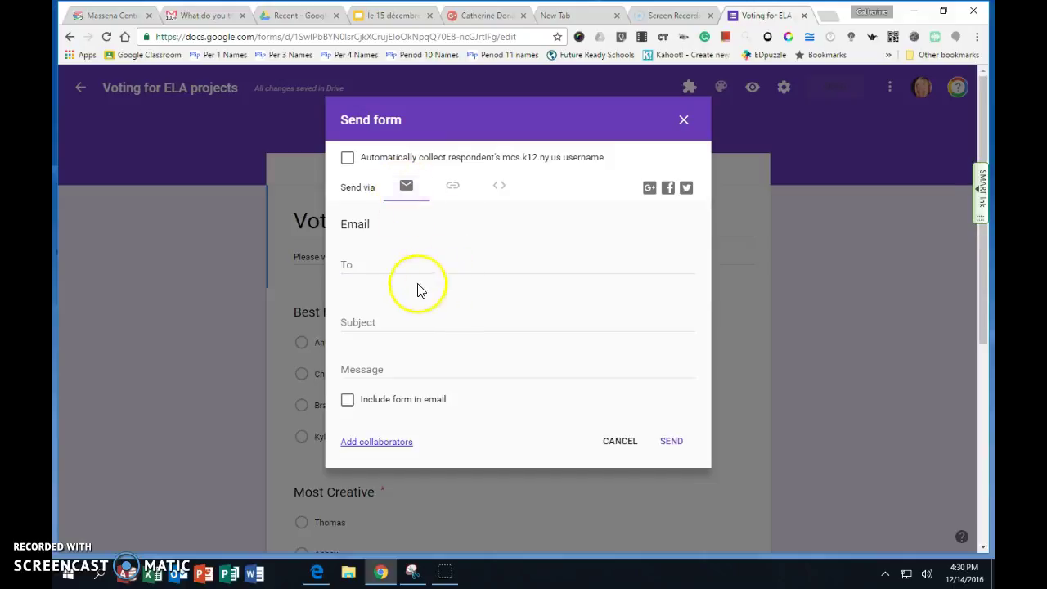
{"action": "left_click", "coordinate": [351, 261]}
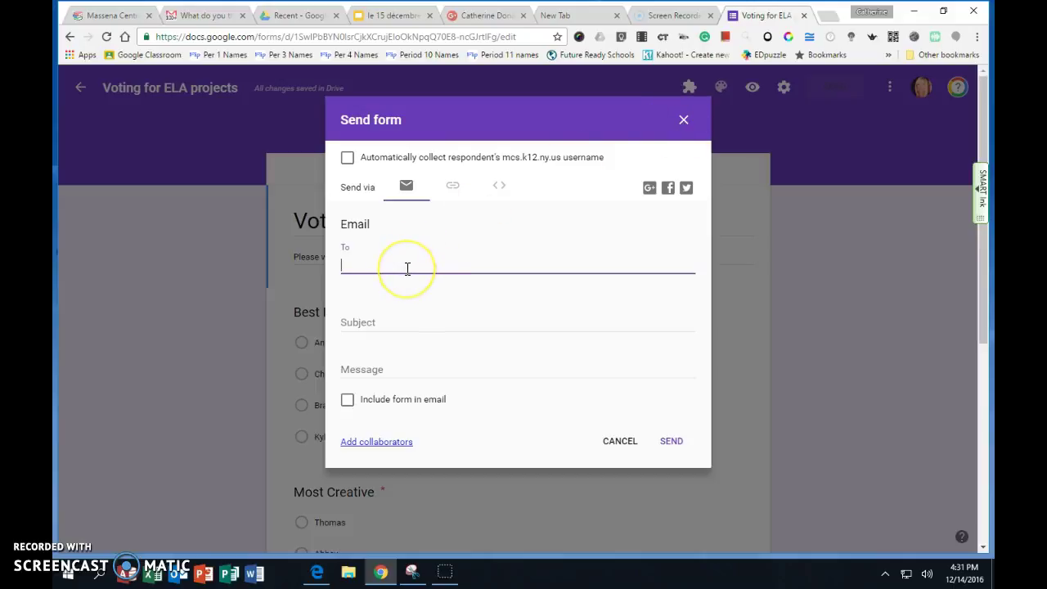
{"action": "left_click", "coordinate": [683, 119]}
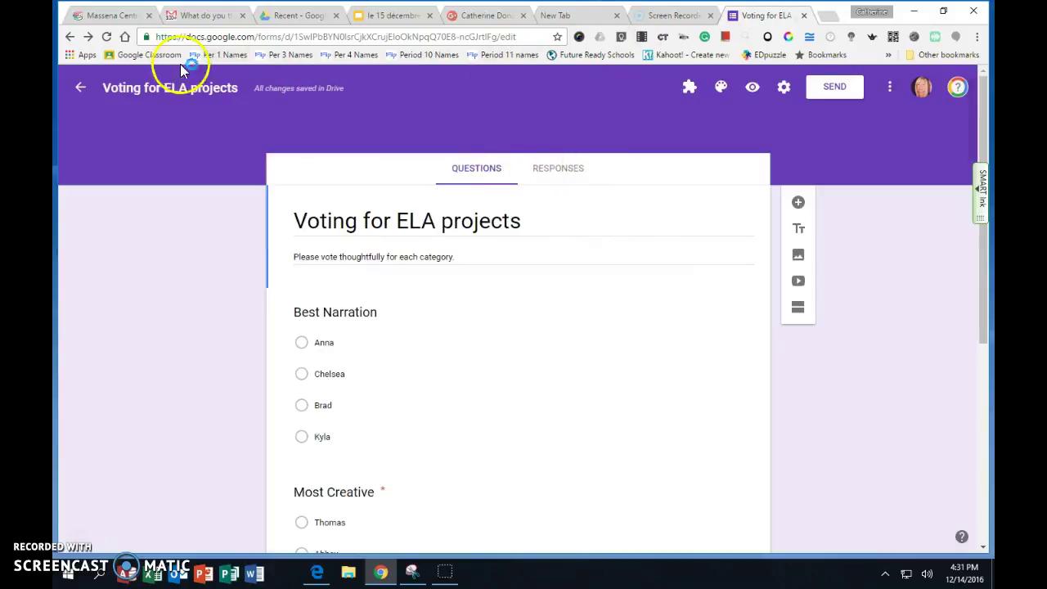
- In a new tab, start a blank Google Form named 'G-mail list'
{"action": "left_click", "coordinate": [832, 18]}
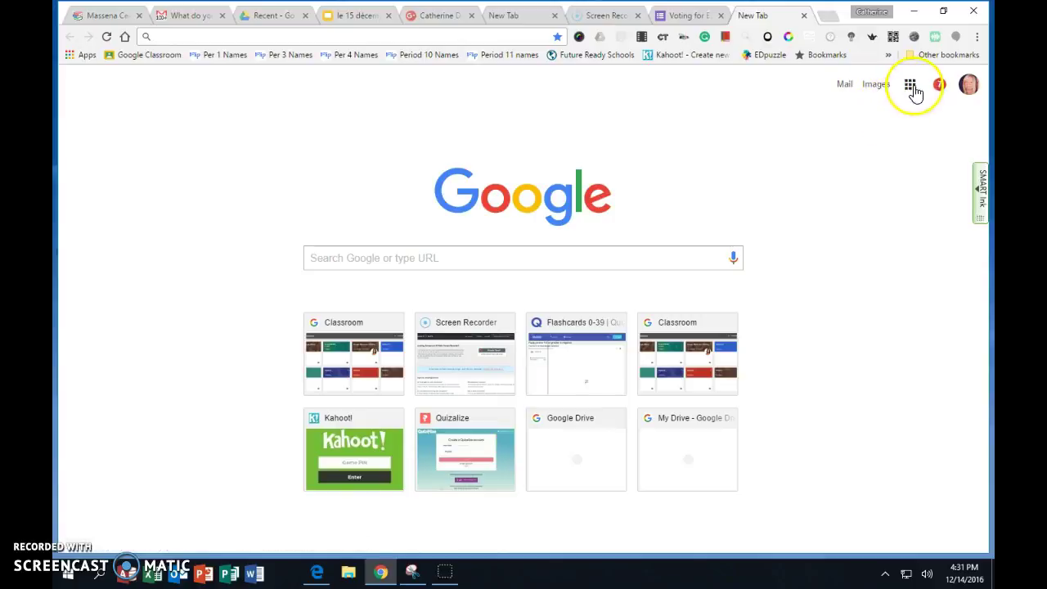
{"action": "left_click", "coordinate": [914, 86]}
{"action": "left_click", "coordinate": [899, 419]}
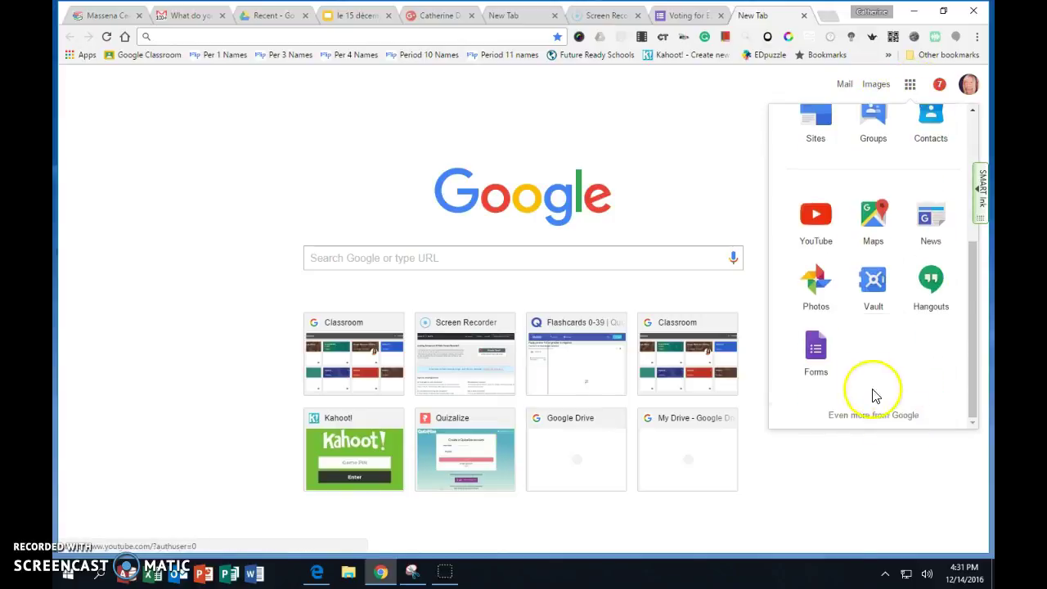
{"action": "left_click", "coordinate": [818, 358]}
{"action": "left_click", "coordinate": [206, 193]}
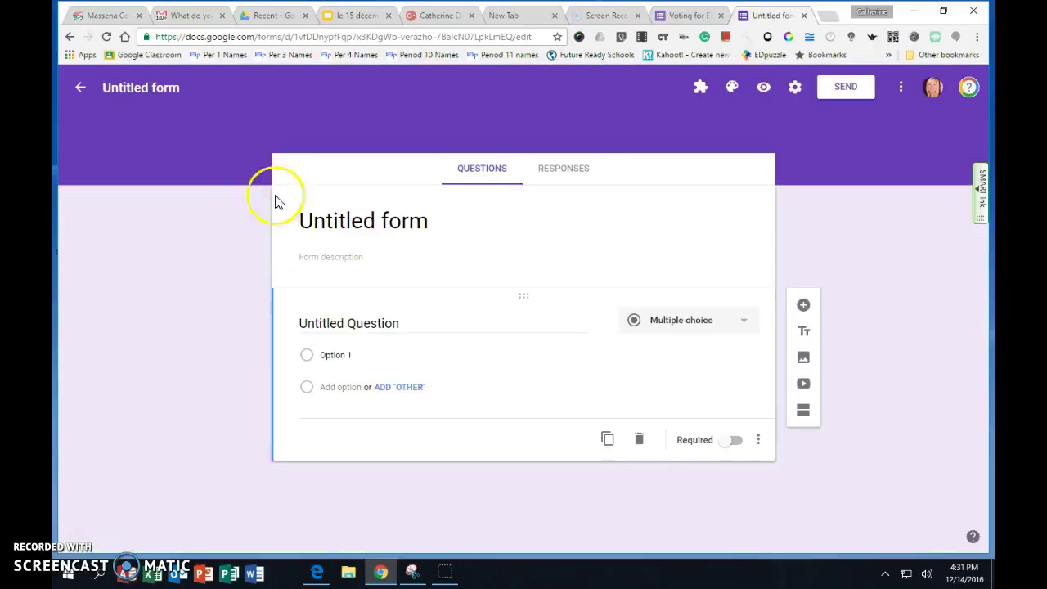
{"action": "left_click", "coordinate": [179, 89]}
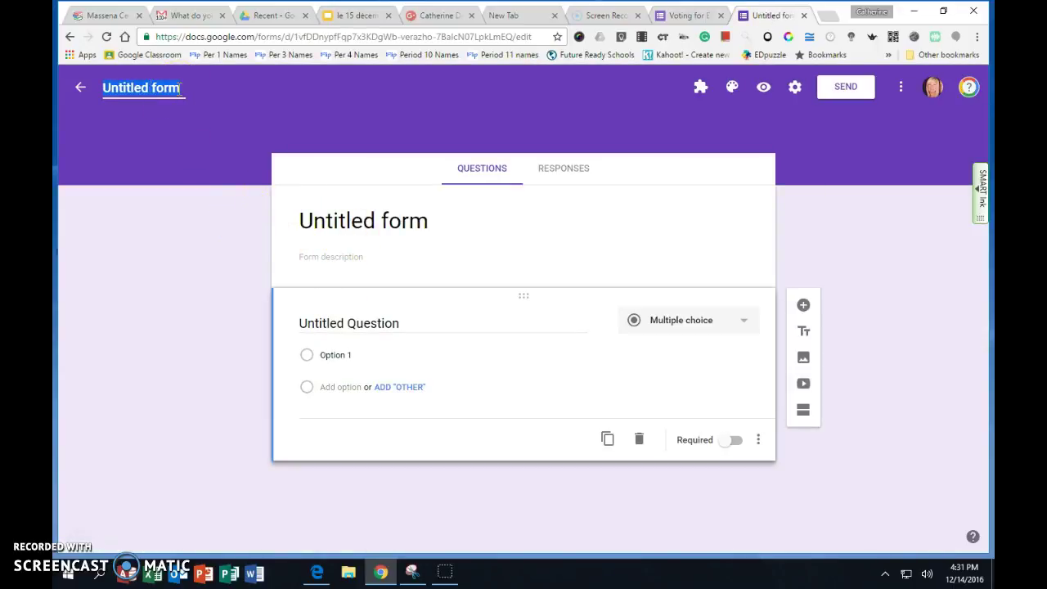
{"action": "type", "text": "N"}
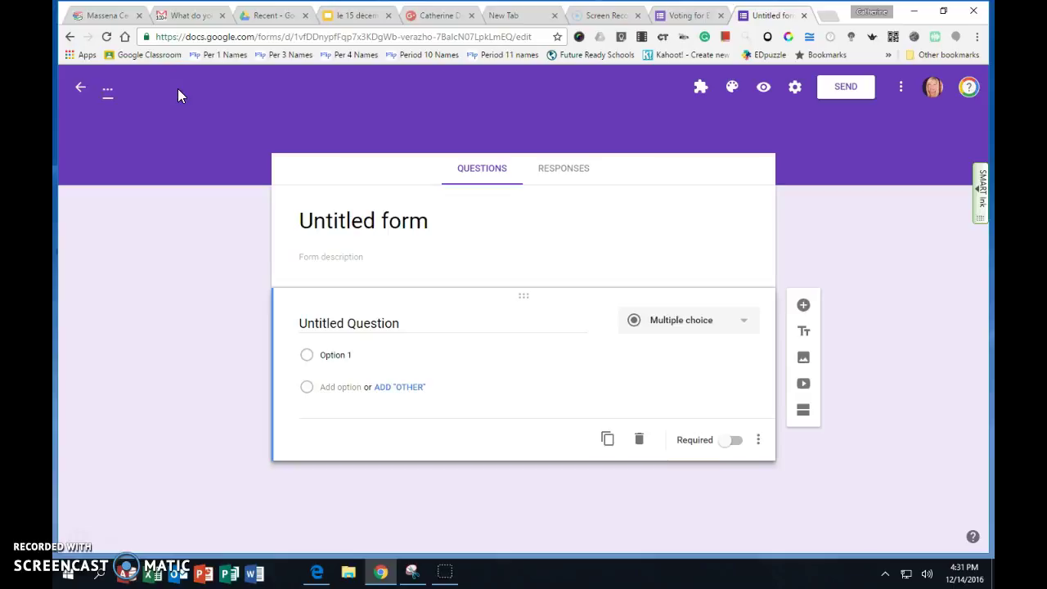
{"action": "type", "text": "G-mail list"}
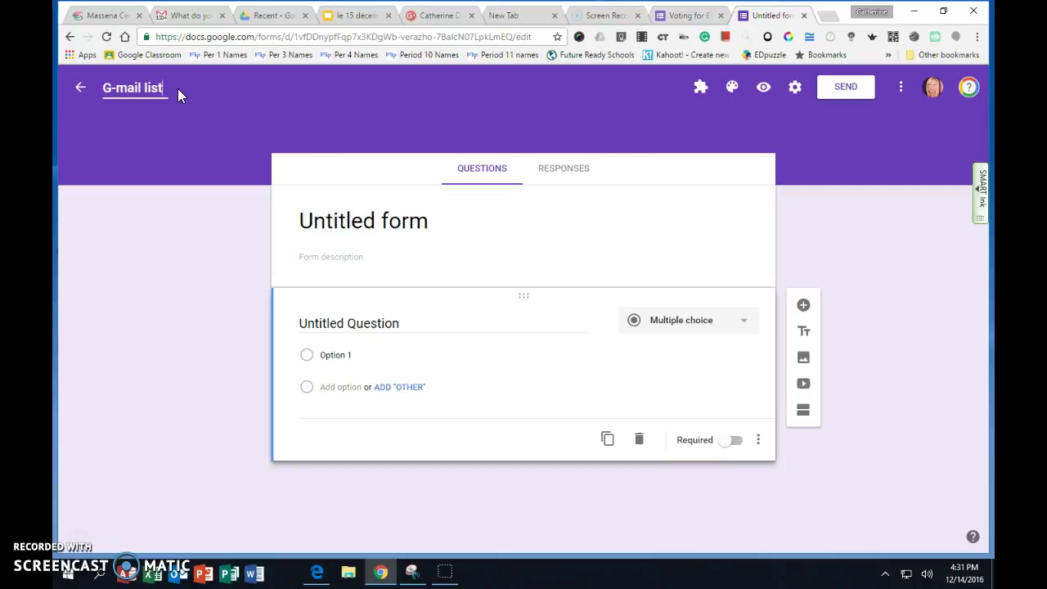
- Add the required short-answer question 'First and Last Name' and bring up the Send form dialog
{"action": "left_click", "coordinate": [369, 324]}
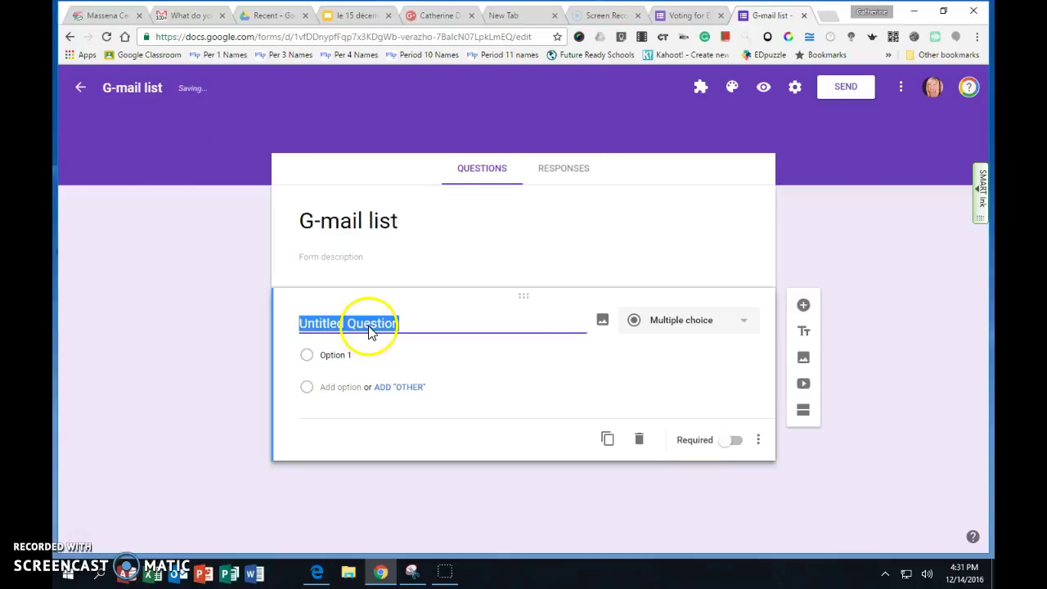
{"action": "type", "text": "First and Last Name"}
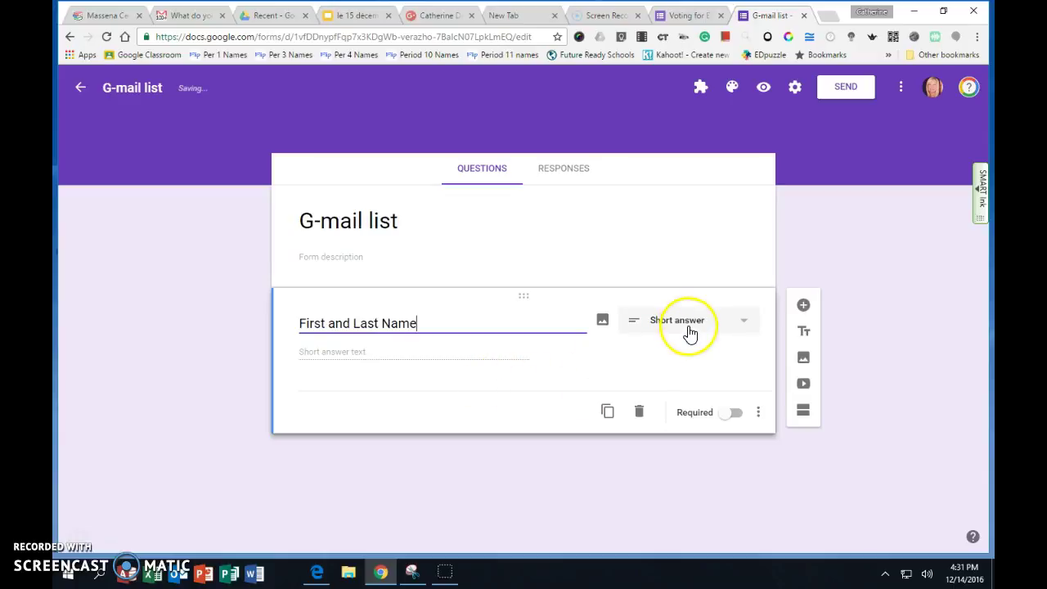
{"action": "left_click", "coordinate": [733, 414]}
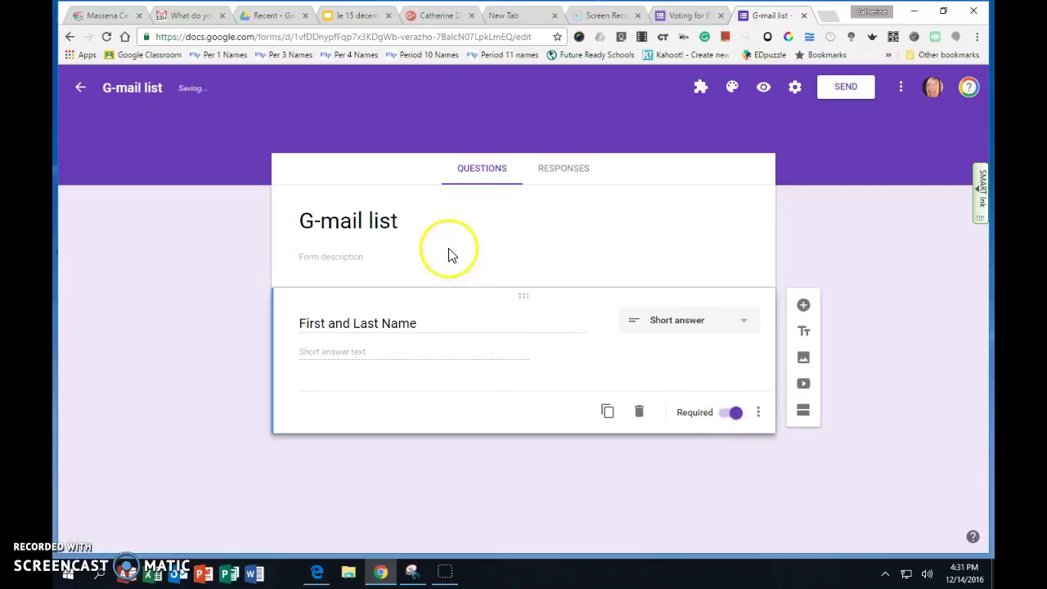
{"action": "left_click", "coordinate": [838, 88]}
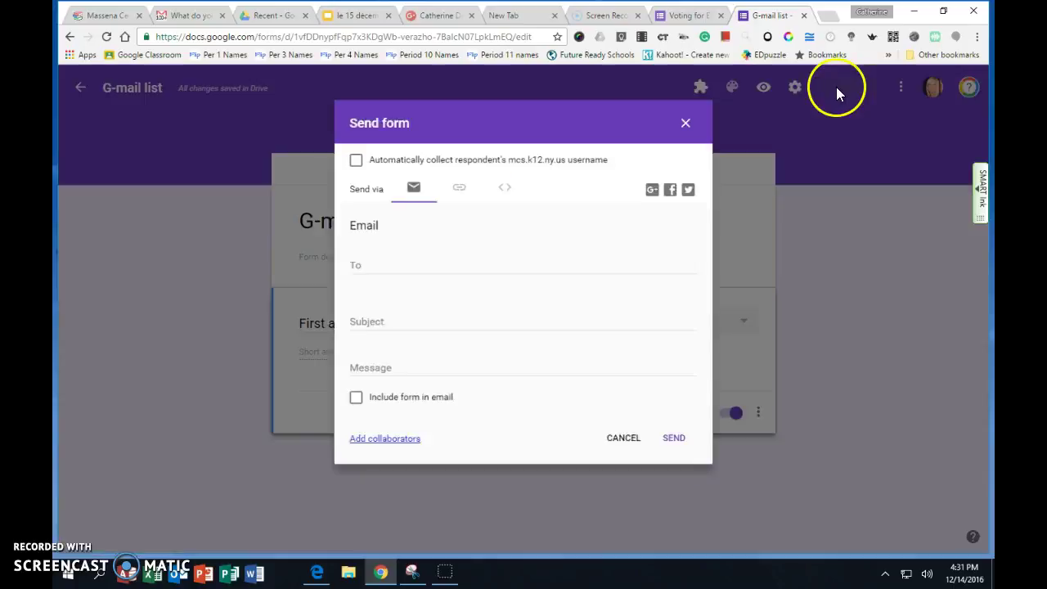
- Display the G-mail list form's shareable link, then go to the Google Drive tab
{"action": "left_click", "coordinate": [461, 193]}
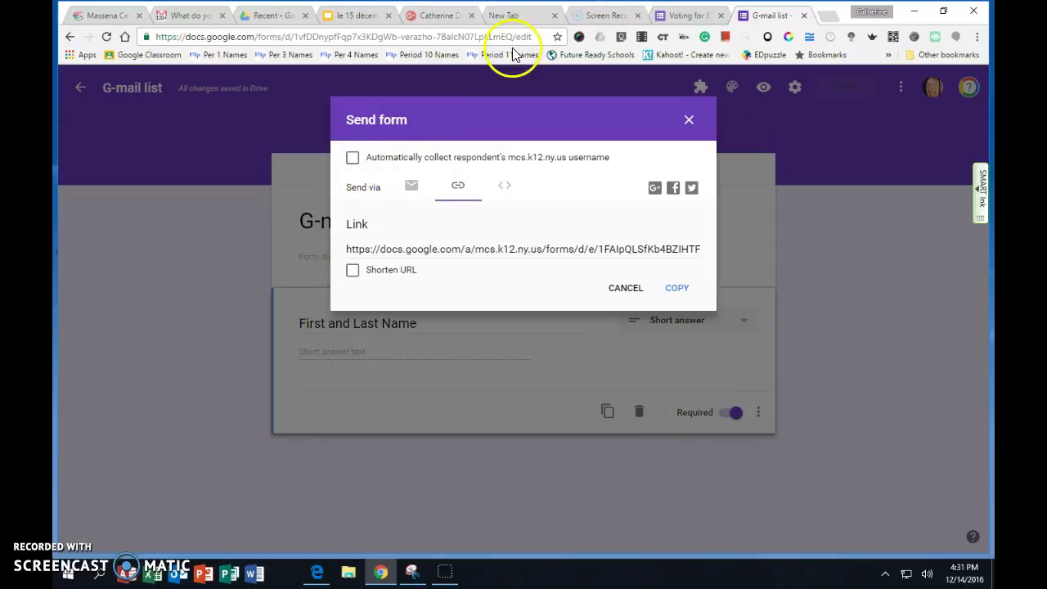
{"action": "left_click", "coordinate": [914, 12]}
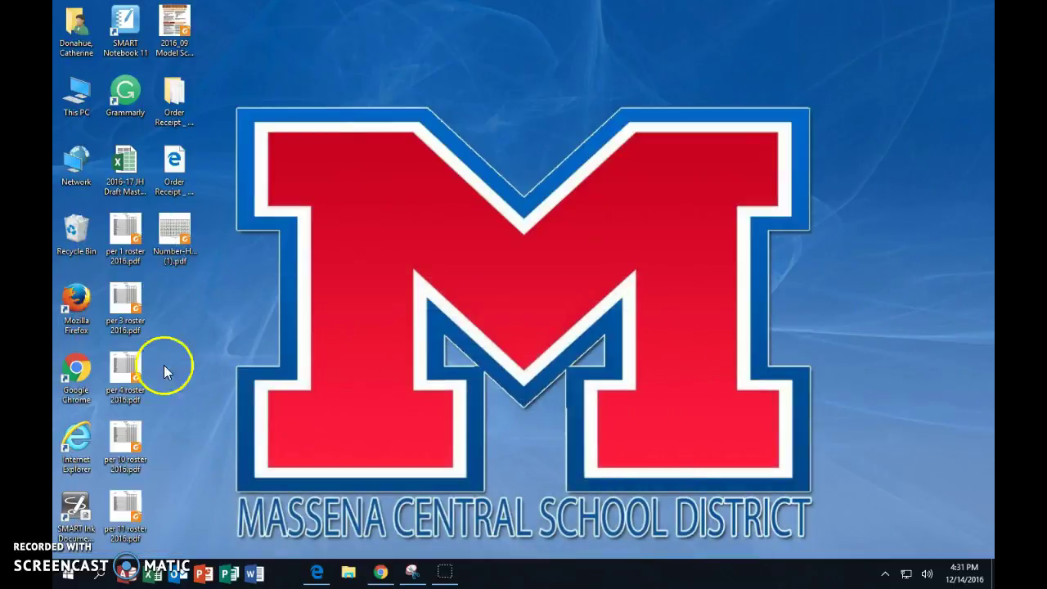
{"action": "left_click", "coordinate": [380, 571]}
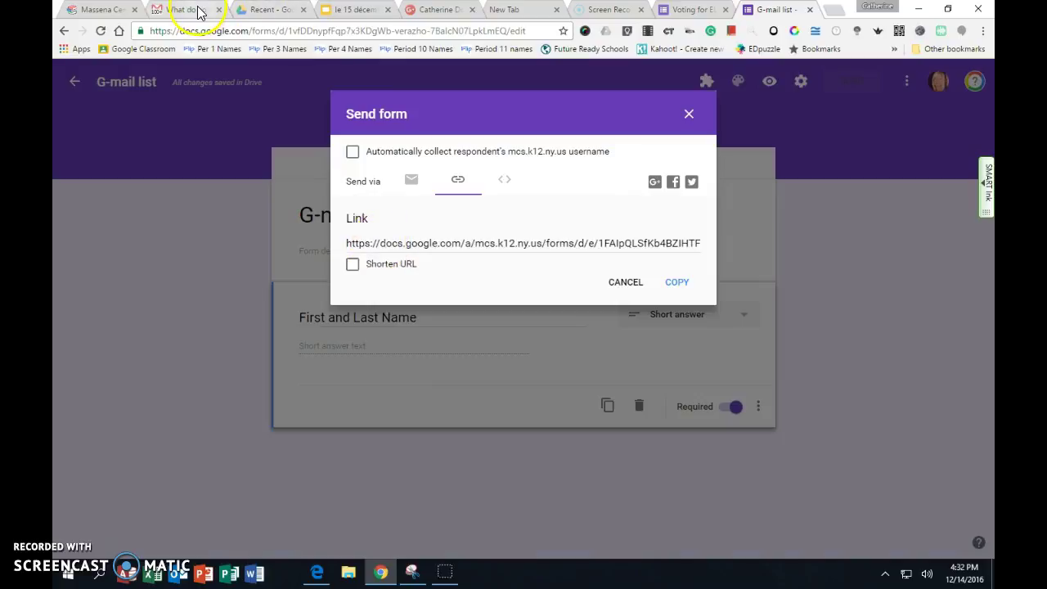
{"action": "left_click", "coordinate": [264, 9]}
- Search Drive for 'period' and open the Period 11 g-mail form (Responses) spreadsheet
{"action": "left_click", "coordinate": [287, 79]}
{"action": "type", "text": "period 11 g"}
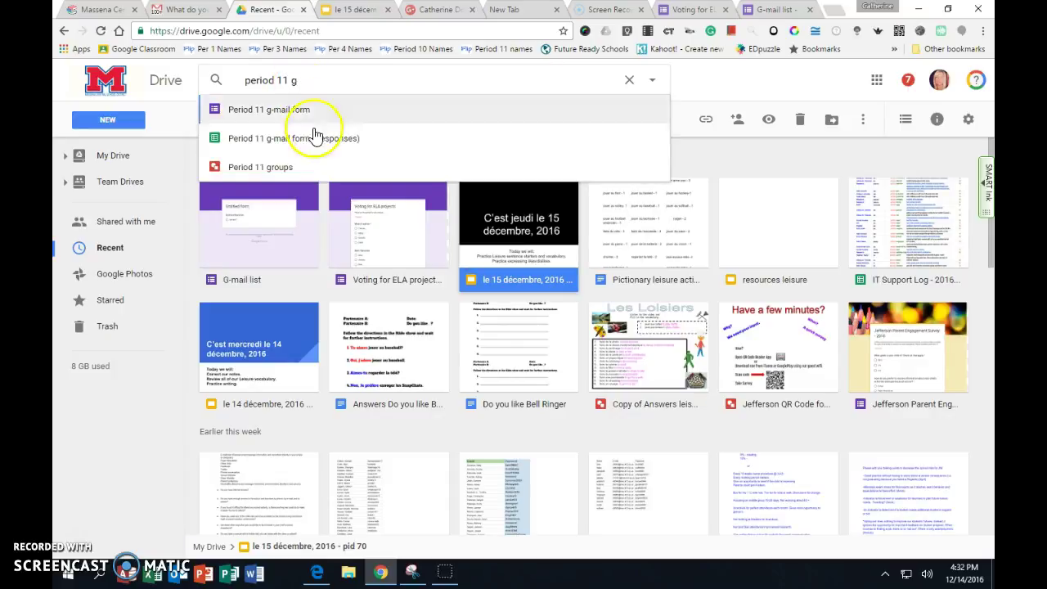
{"action": "left_click", "coordinate": [320, 138]}
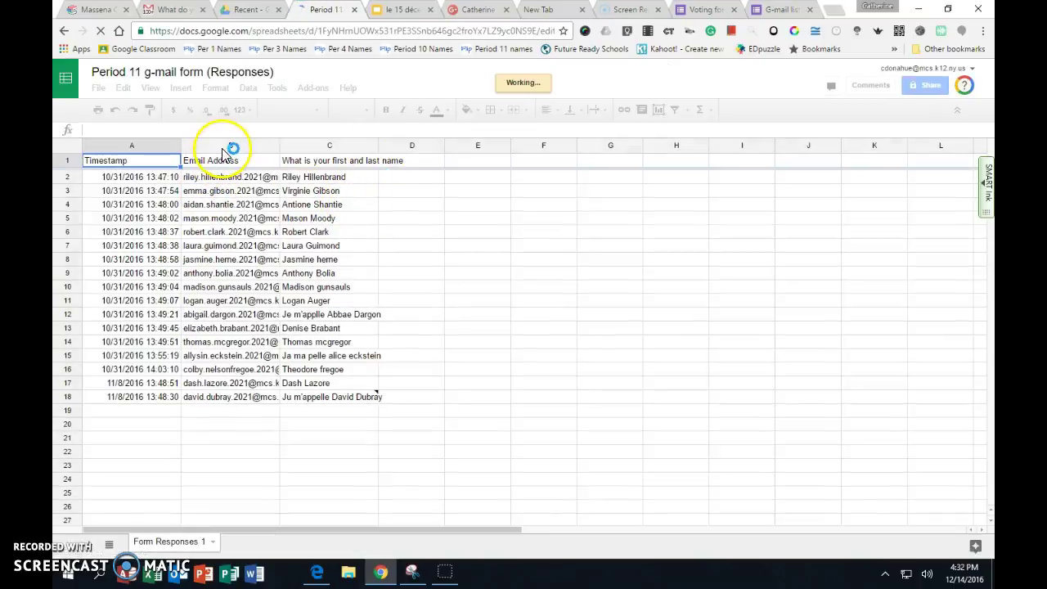
- Select the Email Address column (B) and bring up its context menu
{"action": "left_click", "coordinate": [231, 145]}
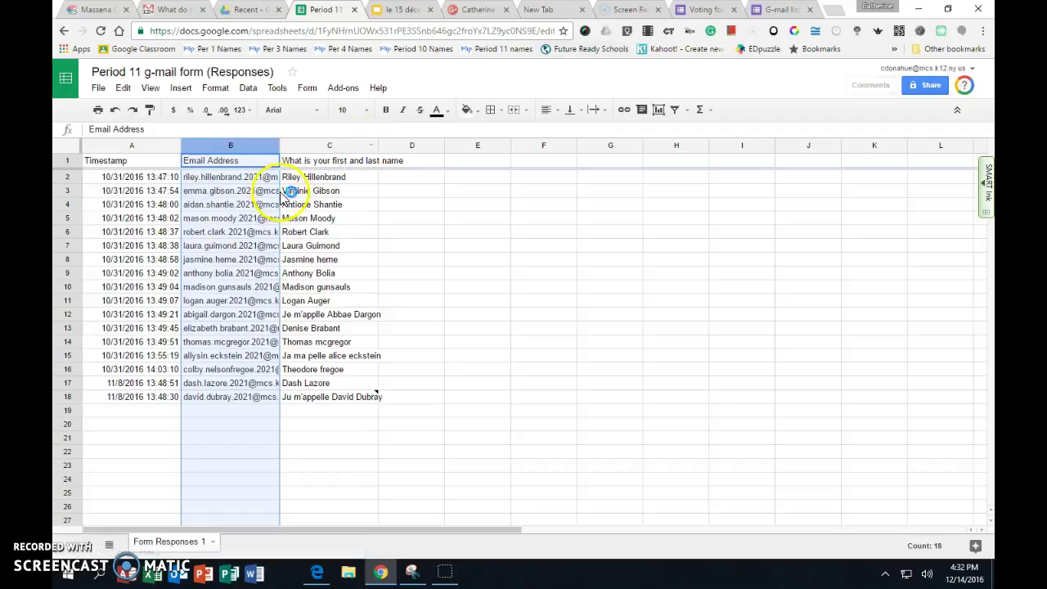
{"action": "right_click", "coordinate": [245, 154]}
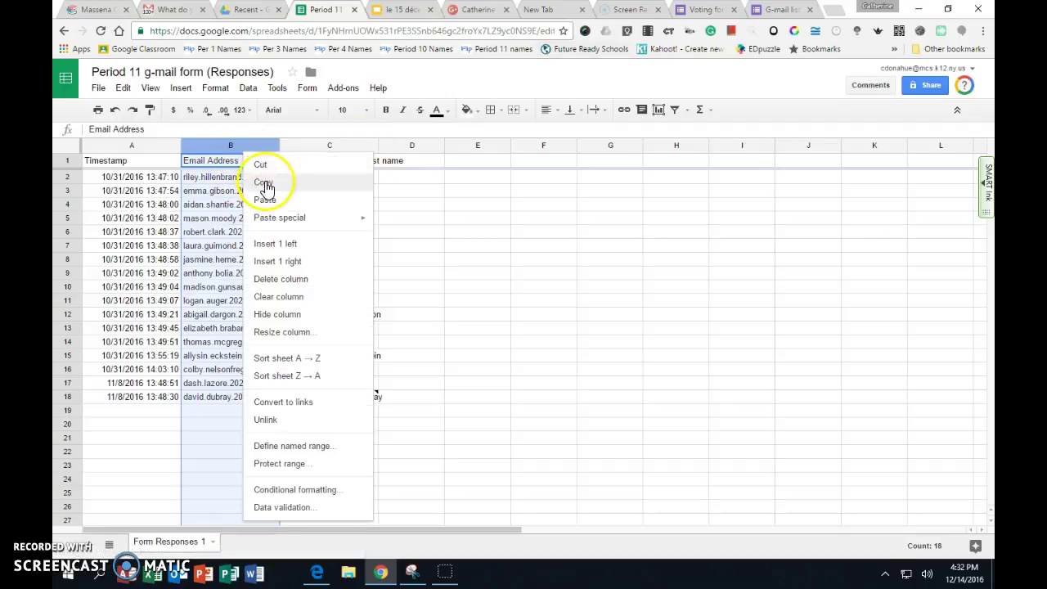
{"action": "left_click", "coordinate": [262, 185]}
{"action": "left_click", "coordinate": [713, 10]}
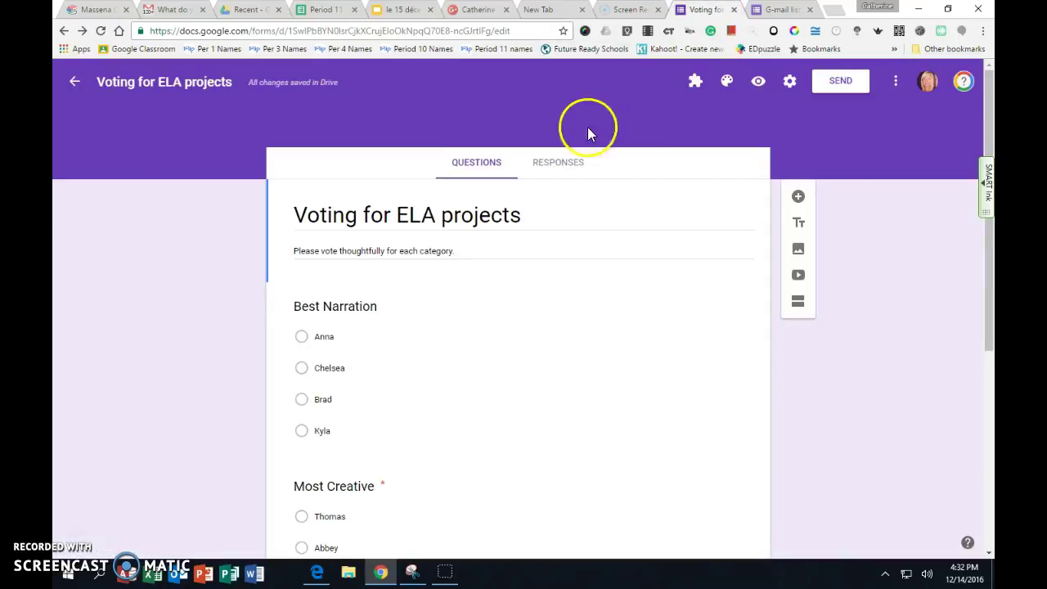
{"action": "left_click", "coordinate": [822, 81]}
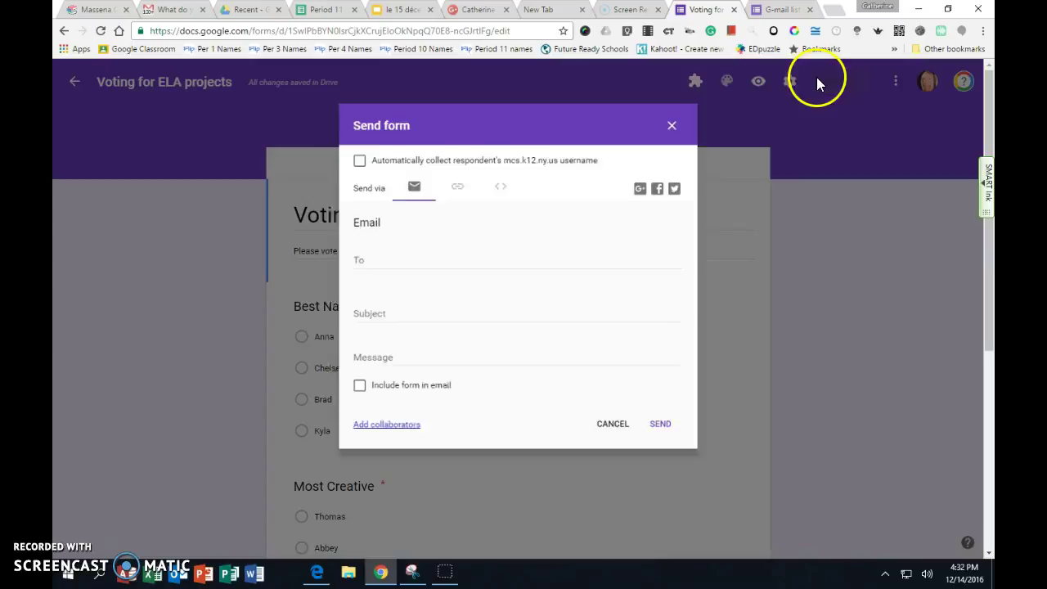
{"action": "left_click", "coordinate": [392, 257]}
{"action": "right_click", "coordinate": [391, 259]}
{"action": "left_click", "coordinate": [425, 339]}
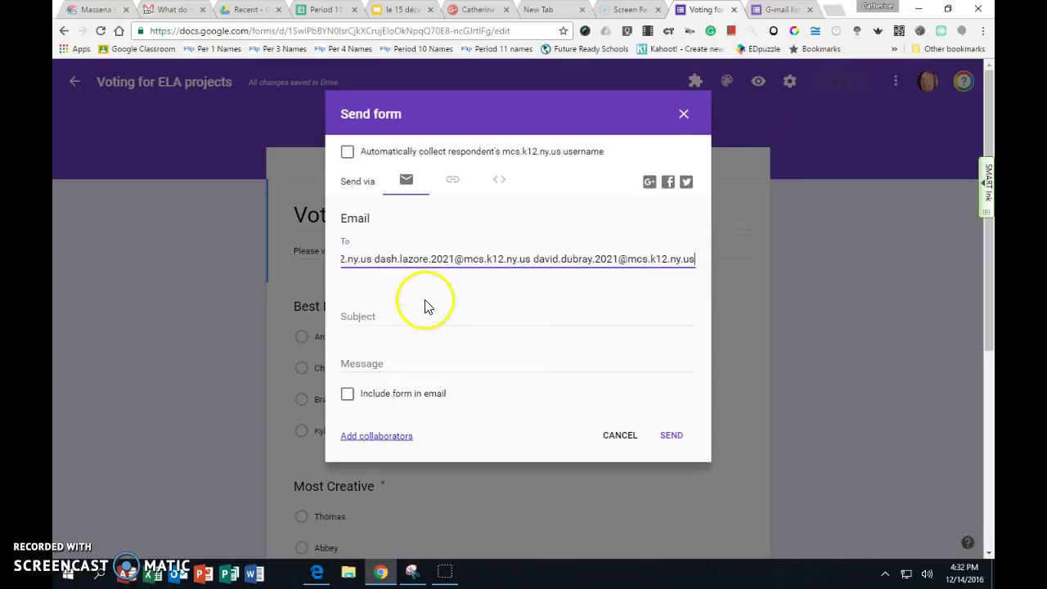
{"action": "left_click_drag", "start_coordinate": [685, 264], "coordinate": [340, 250]}
{"action": "left_click", "coordinate": [407, 256]}
{"action": "key", "text": "BackSpace"}
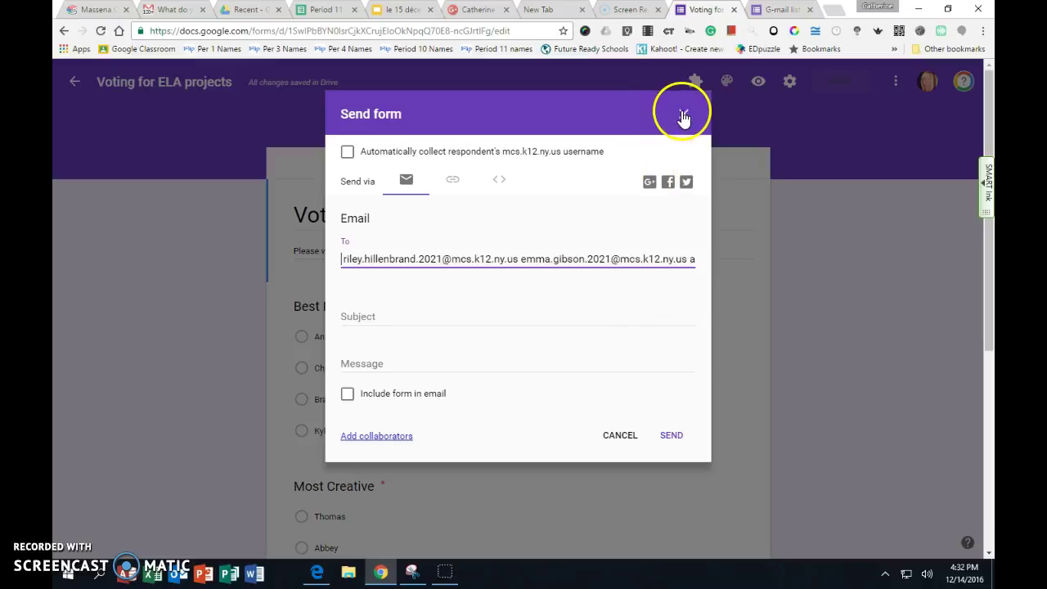
{"action": "left_click", "coordinate": [683, 115]}
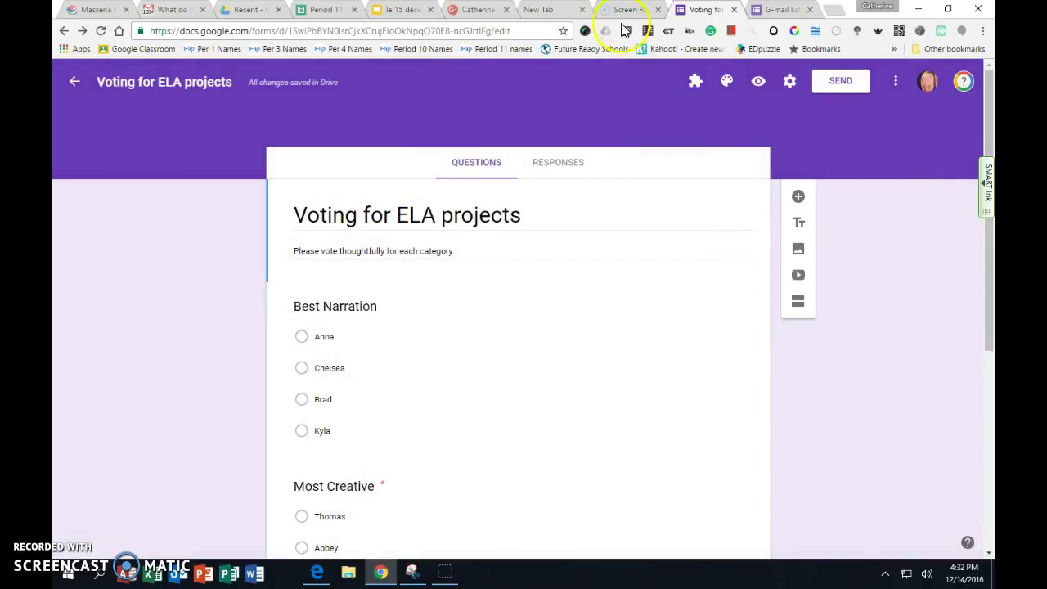
- Run a Drive search for the Period 11 form, filtered to the Forms type
{"action": "left_click", "coordinate": [257, 13]}
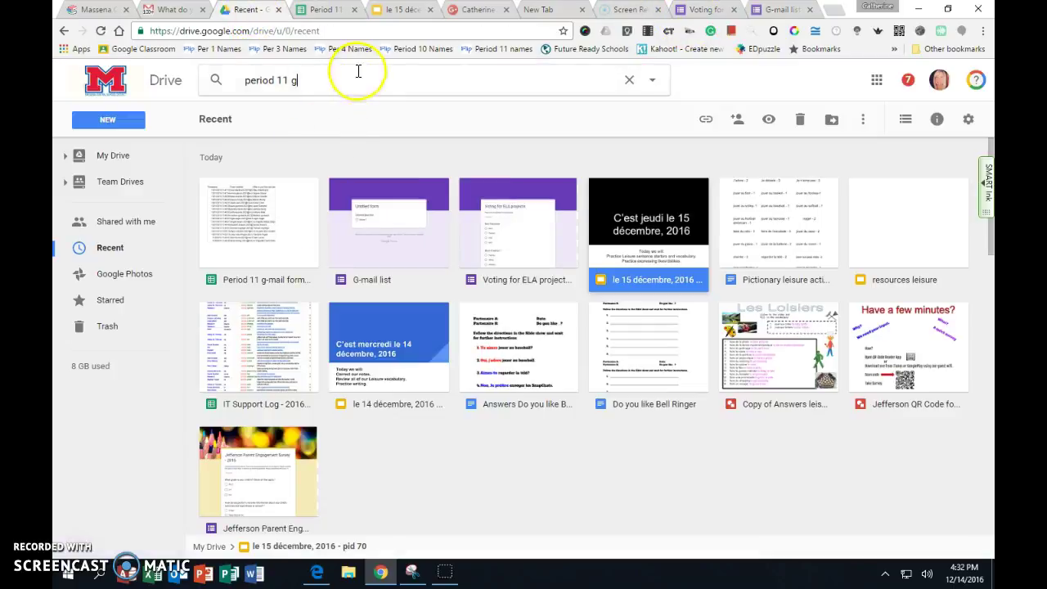
{"action": "left_click", "coordinate": [652, 81]}
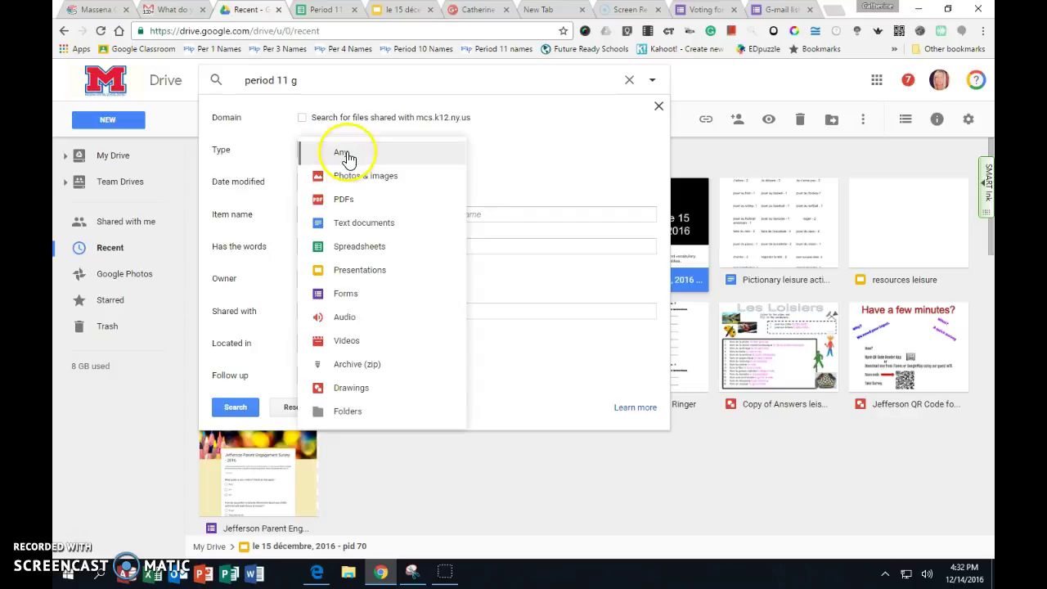
{"action": "left_click", "coordinate": [357, 295]}
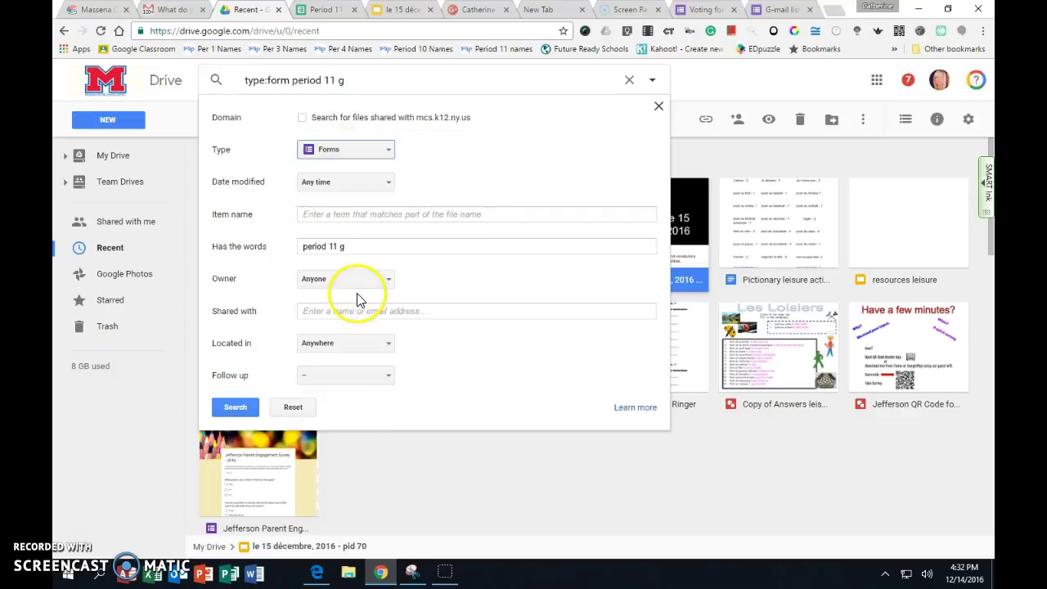
{"action": "left_click", "coordinate": [248, 414]}
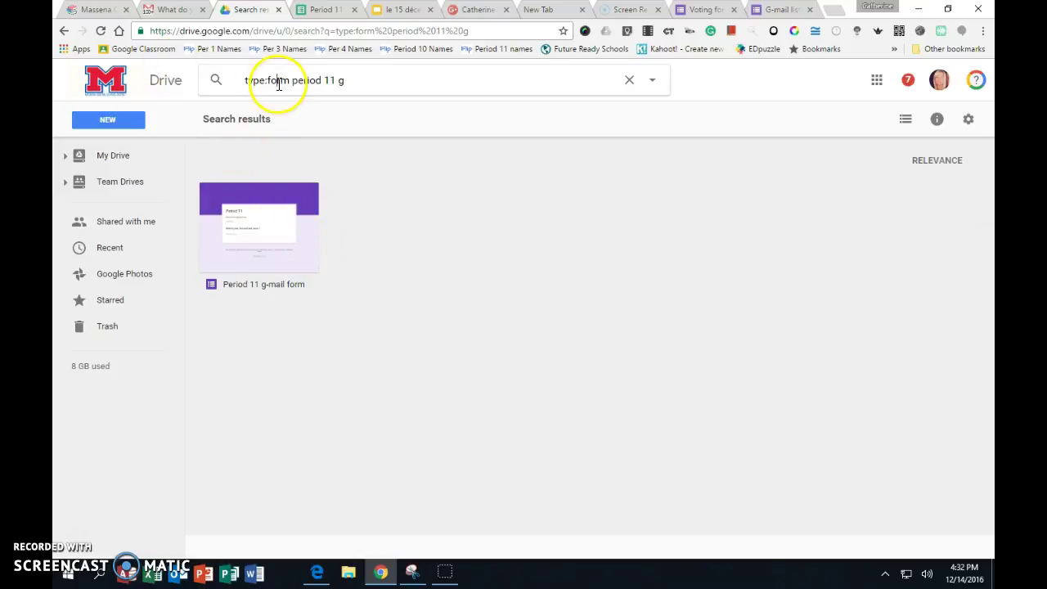
- Clear the query, search all forms, and open the Jefferson Parent Engagement Survey - 2016
{"action": "left_click_drag", "start_coordinate": [354, 85], "coordinate": [192, 93]}
{"action": "key", "text": "BackSpace"}
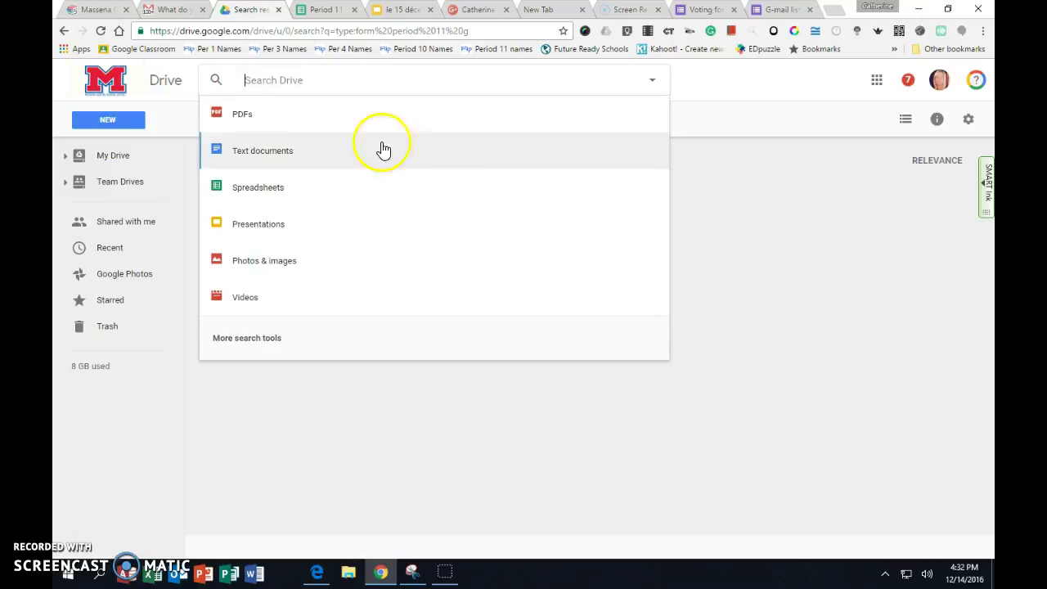
{"action": "left_click", "coordinate": [652, 82]}
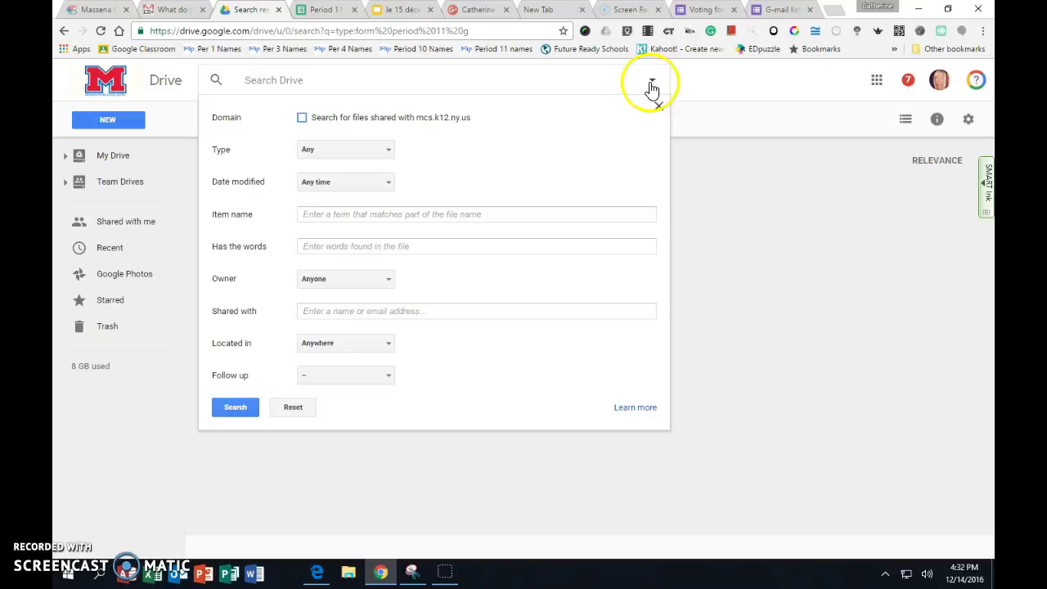
{"action": "left_click", "coordinate": [380, 154]}
{"action": "left_click", "coordinate": [330, 292]}
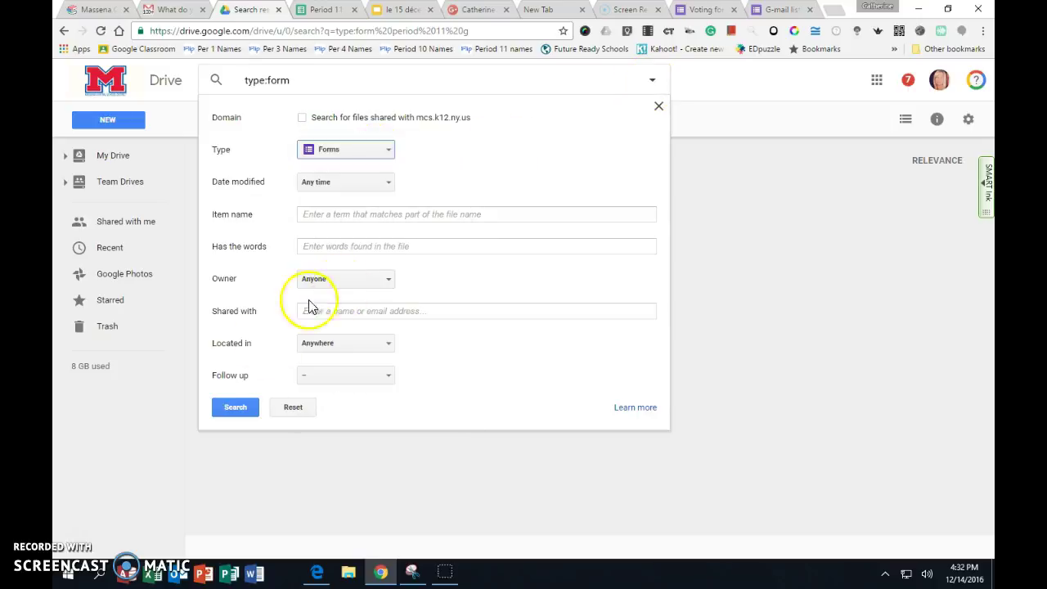
{"action": "left_click", "coordinate": [242, 411]}
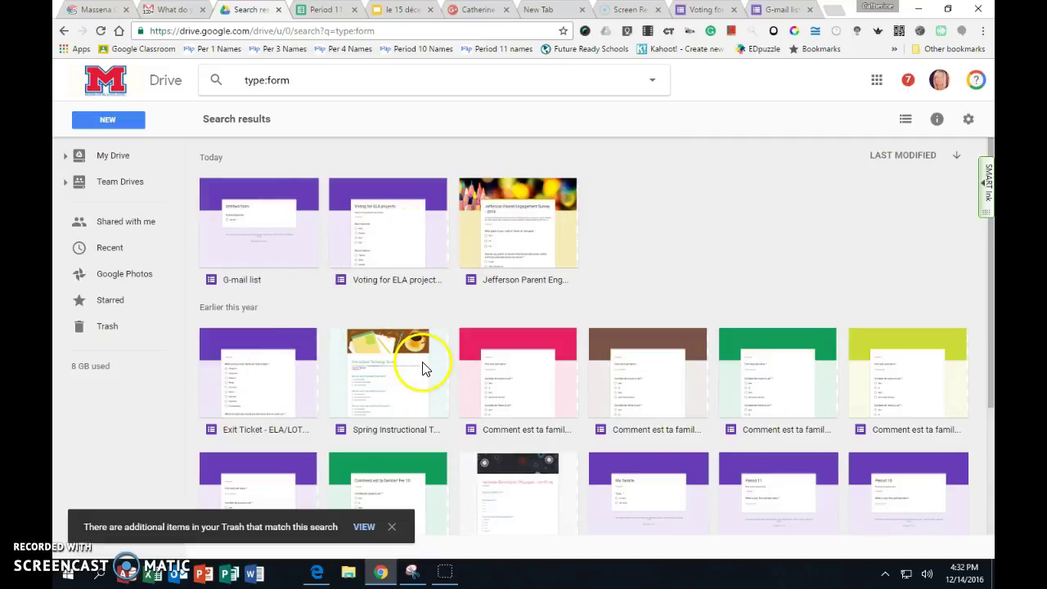
{"action": "double_click", "coordinate": [566, 248]}
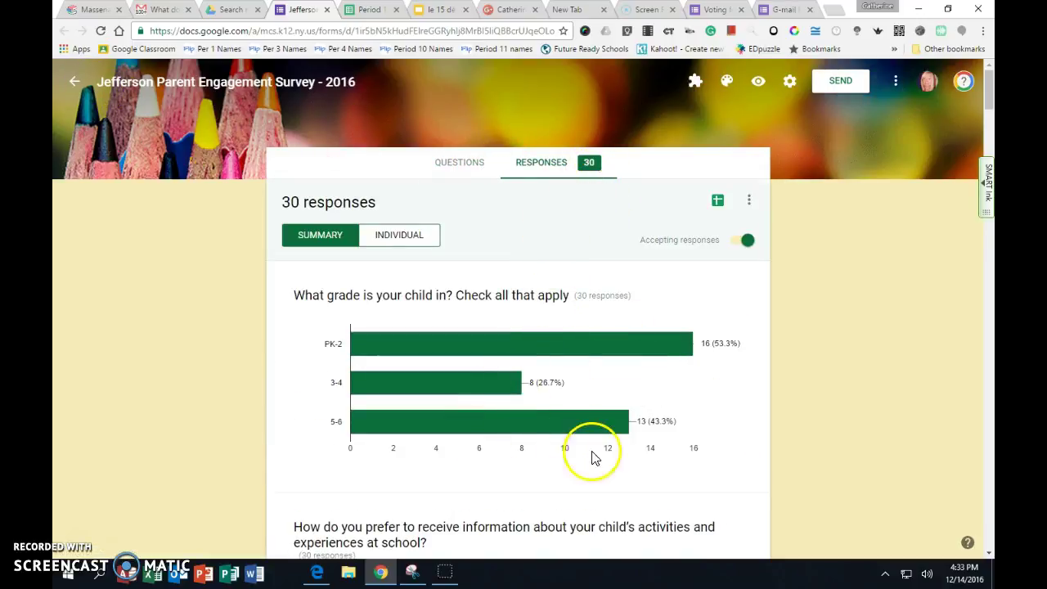
- Review the Jefferson survey's 30-response summary charts, then choose to send responses to Sheets
{"action": "scroll", "coordinate": [605, 373], "scroll_direction": "down", "scroll_amount": 3}
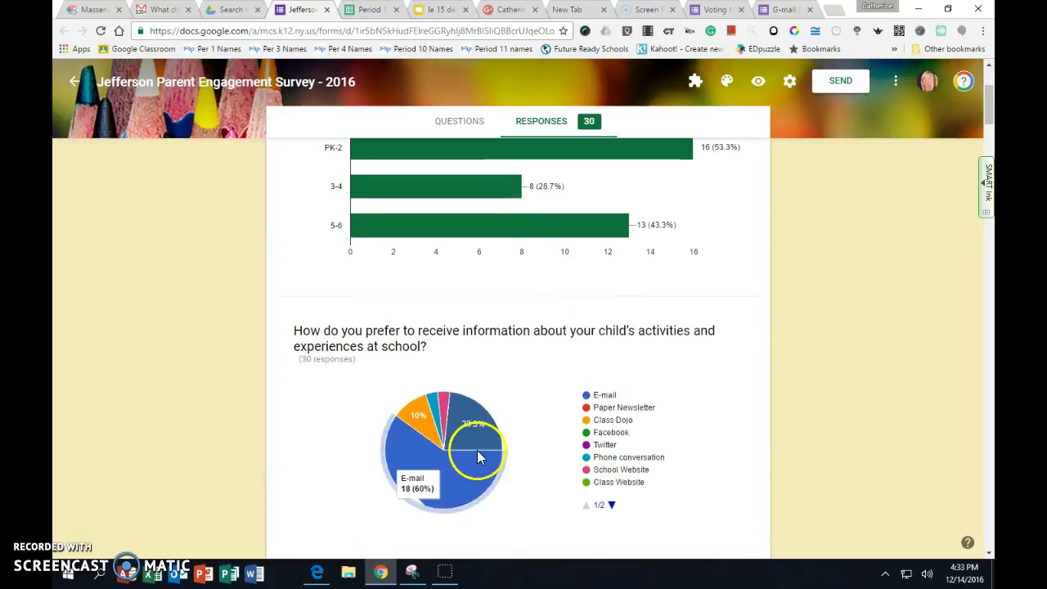
{"action": "scroll", "coordinate": [479, 452], "scroll_direction": "down", "scroll_amount": 10}
{"action": "scroll", "coordinate": [480, 452], "scroll_direction": "down", "scroll_amount": 8}
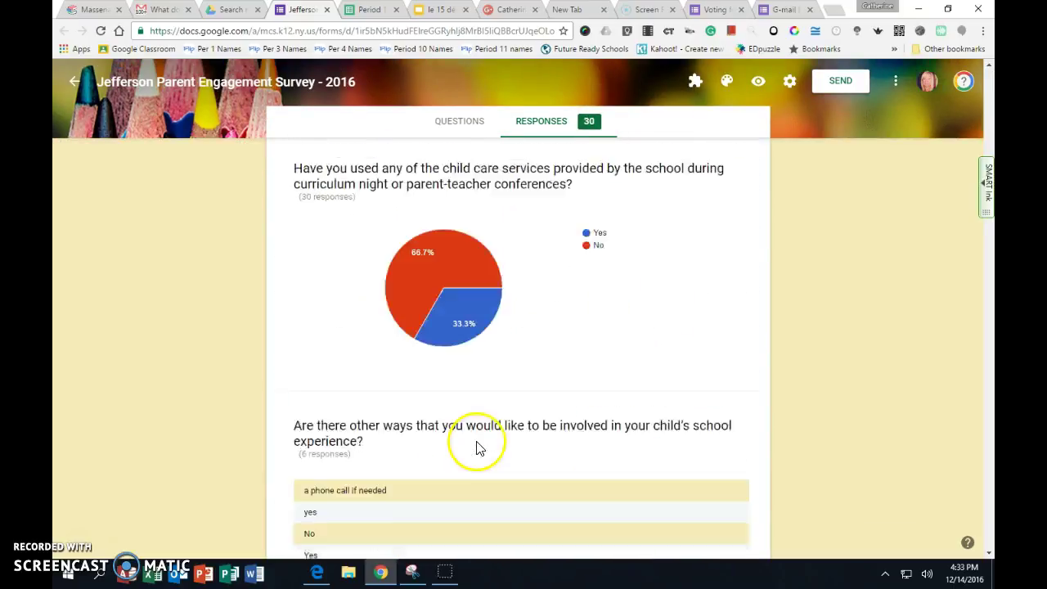
{"action": "scroll", "coordinate": [475, 446], "scroll_direction": "up", "scroll_amount": 1}
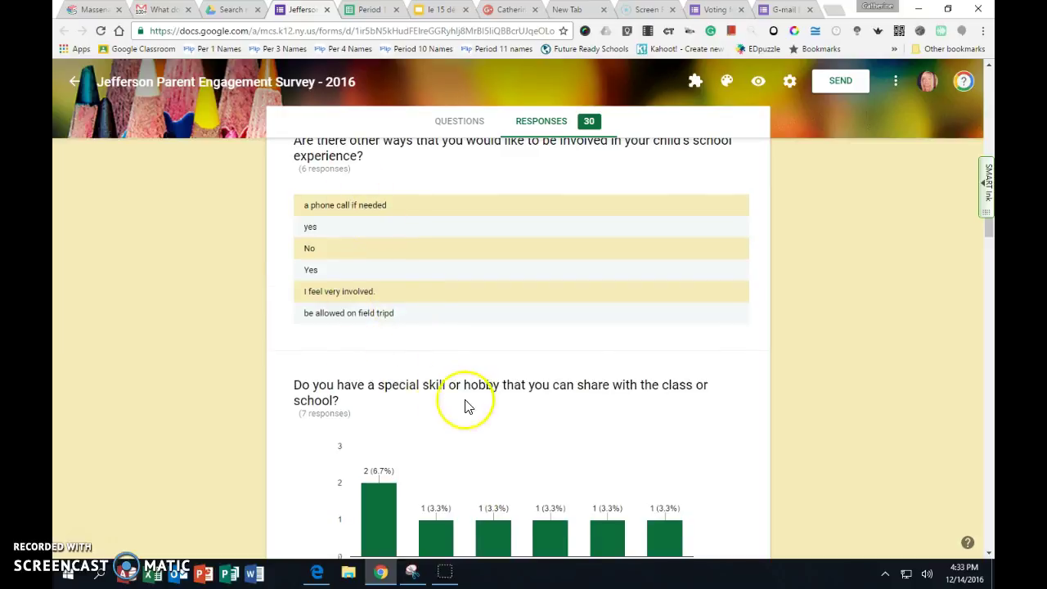
{"action": "scroll", "coordinate": [475, 409], "scroll_direction": "up", "scroll_amount": 18}
{"action": "scroll", "coordinate": [485, 402], "scroll_direction": "up", "scroll_amount": 1}
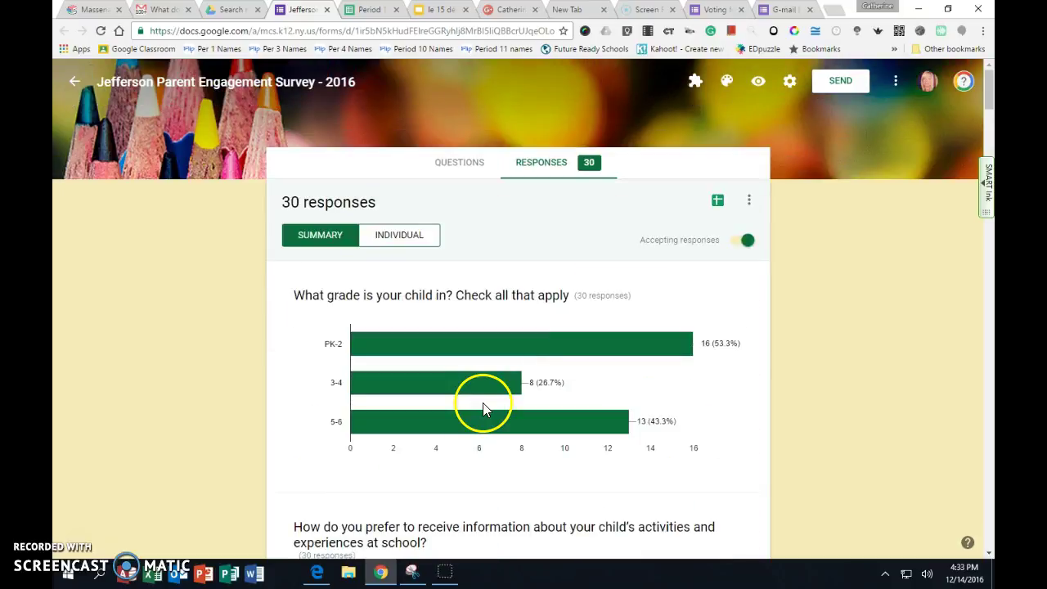
{"action": "left_click", "coordinate": [719, 201]}
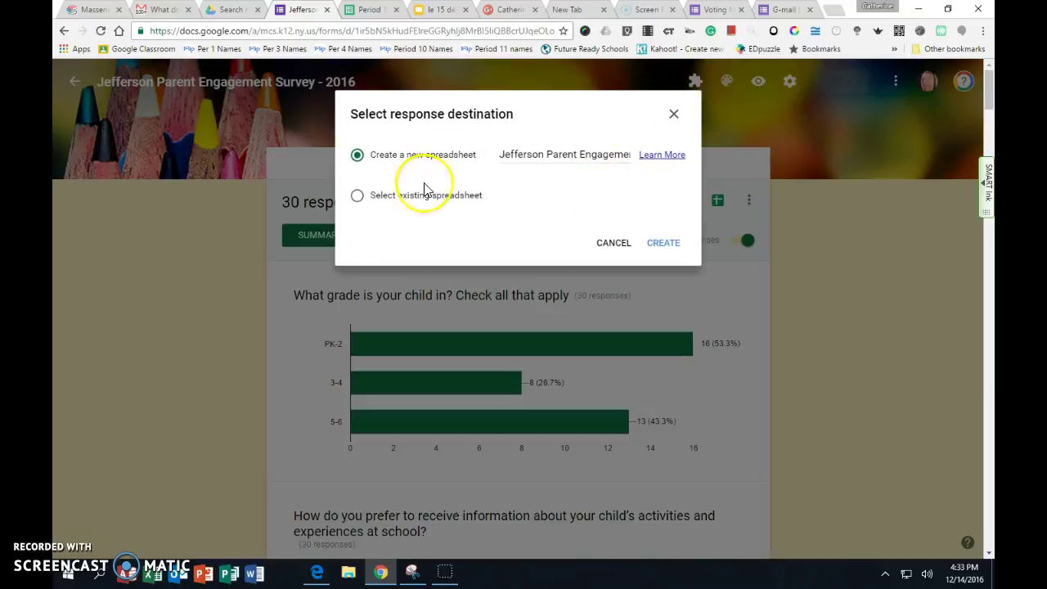
- Create the new 'Jefferson Parent Engagement Survey - 2016 (Responses)' spreadsheet, then close its tab
{"action": "left_click", "coordinate": [661, 245]}
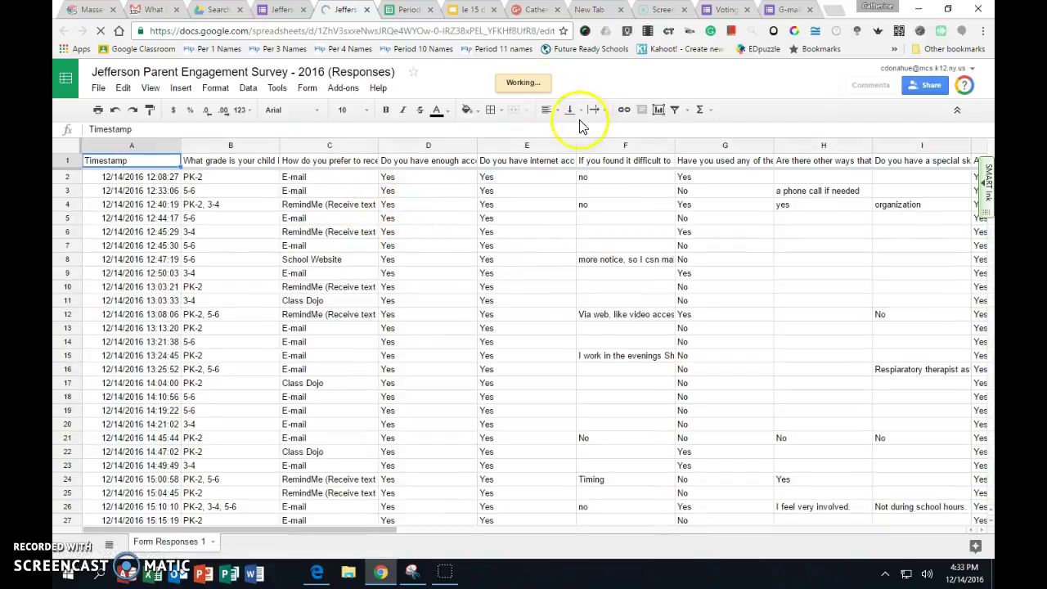
{"action": "left_click", "coordinate": [366, 10]}
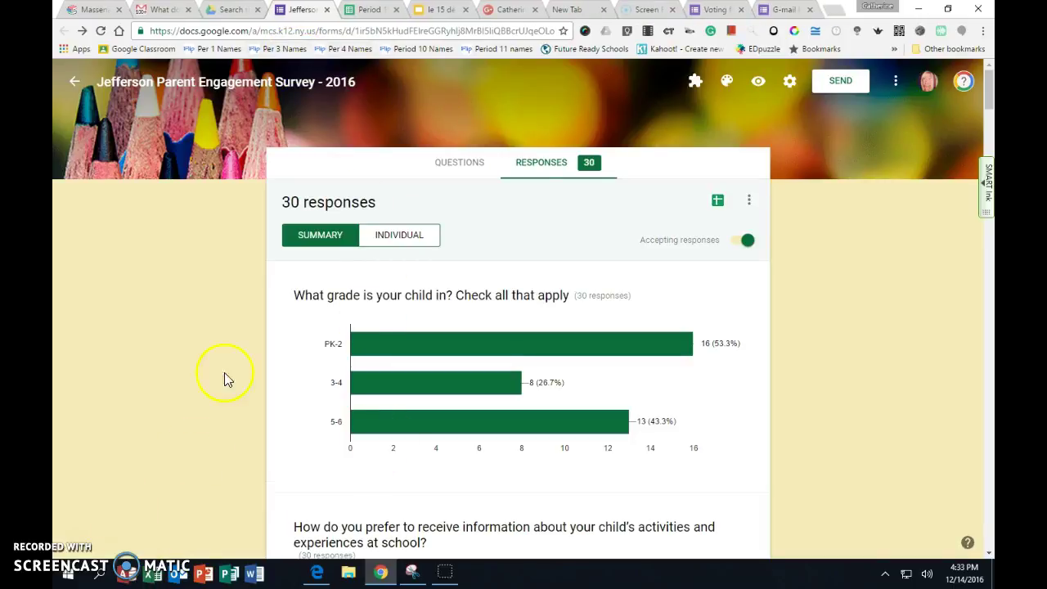
- In the Voting for ELA projects settings, switch on Make this a quiz under Quizzes
{"action": "left_click", "coordinate": [782, 11]}
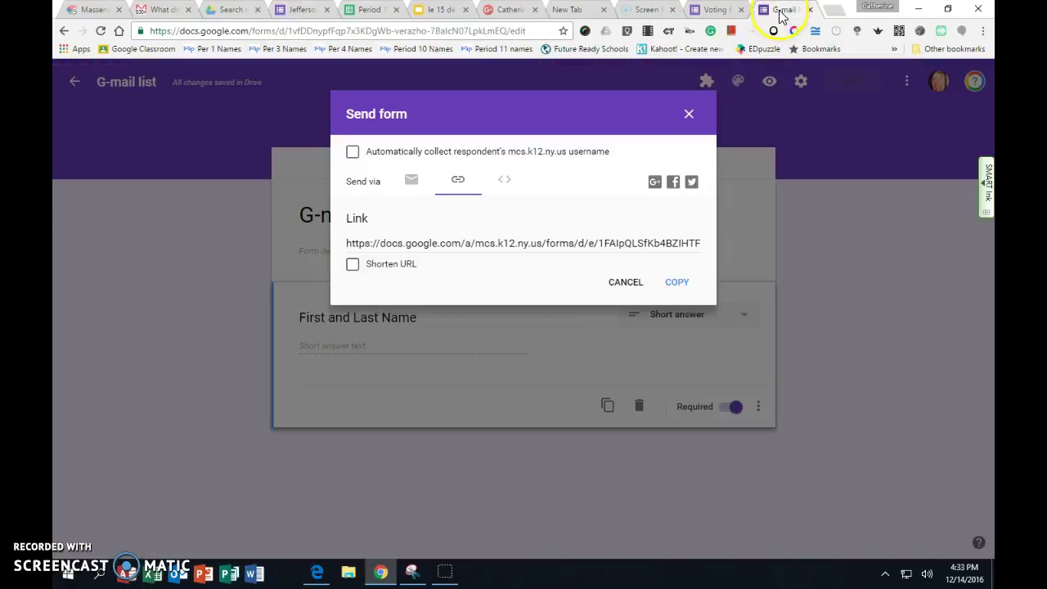
{"action": "left_click", "coordinate": [710, 11]}
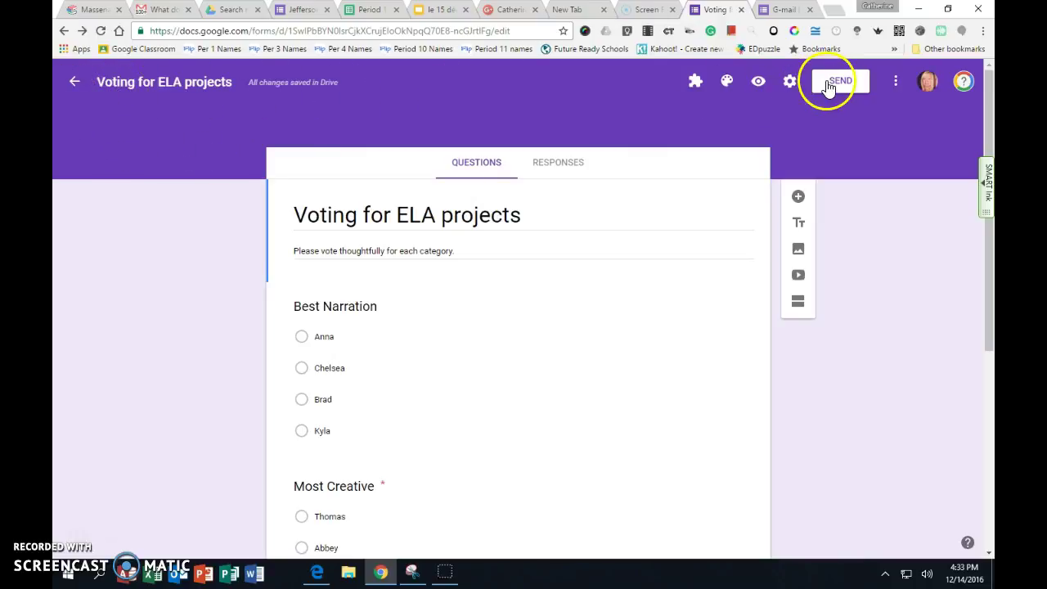
{"action": "left_click", "coordinate": [791, 82]}
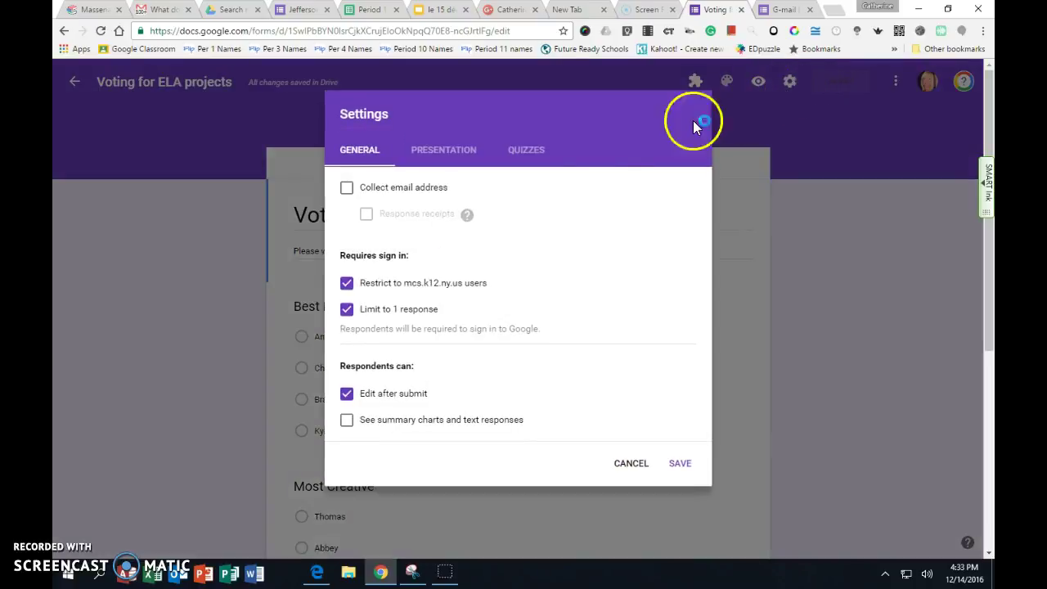
{"action": "left_click", "coordinate": [540, 151]}
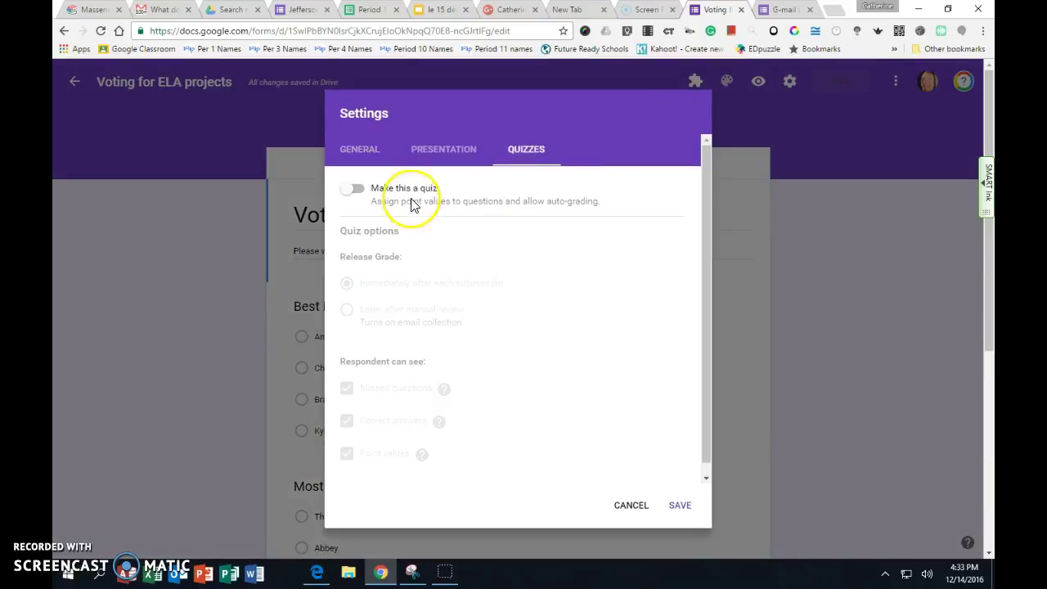
{"action": "left_click", "coordinate": [355, 190]}
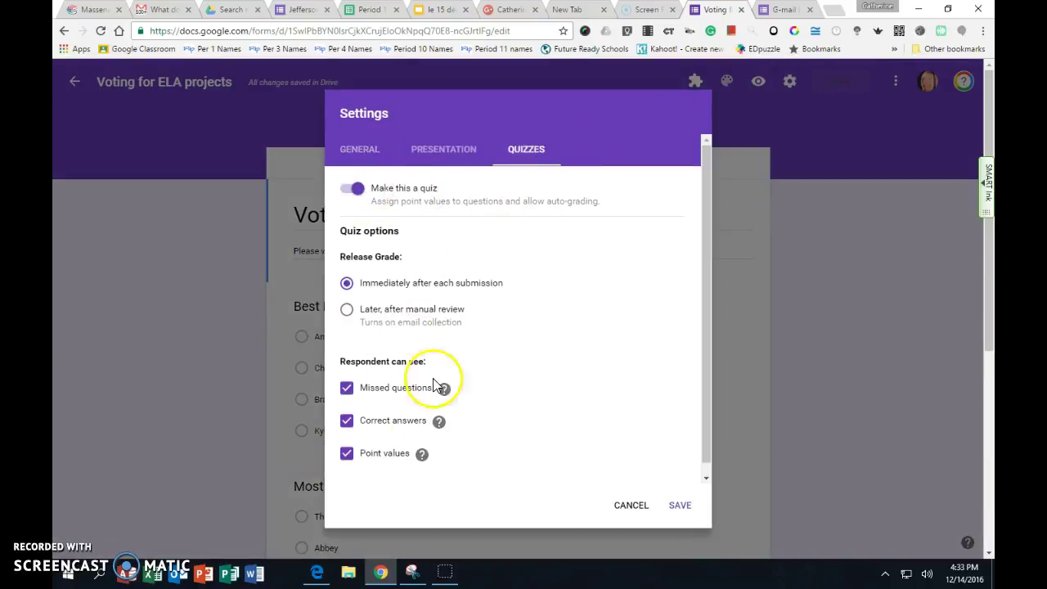